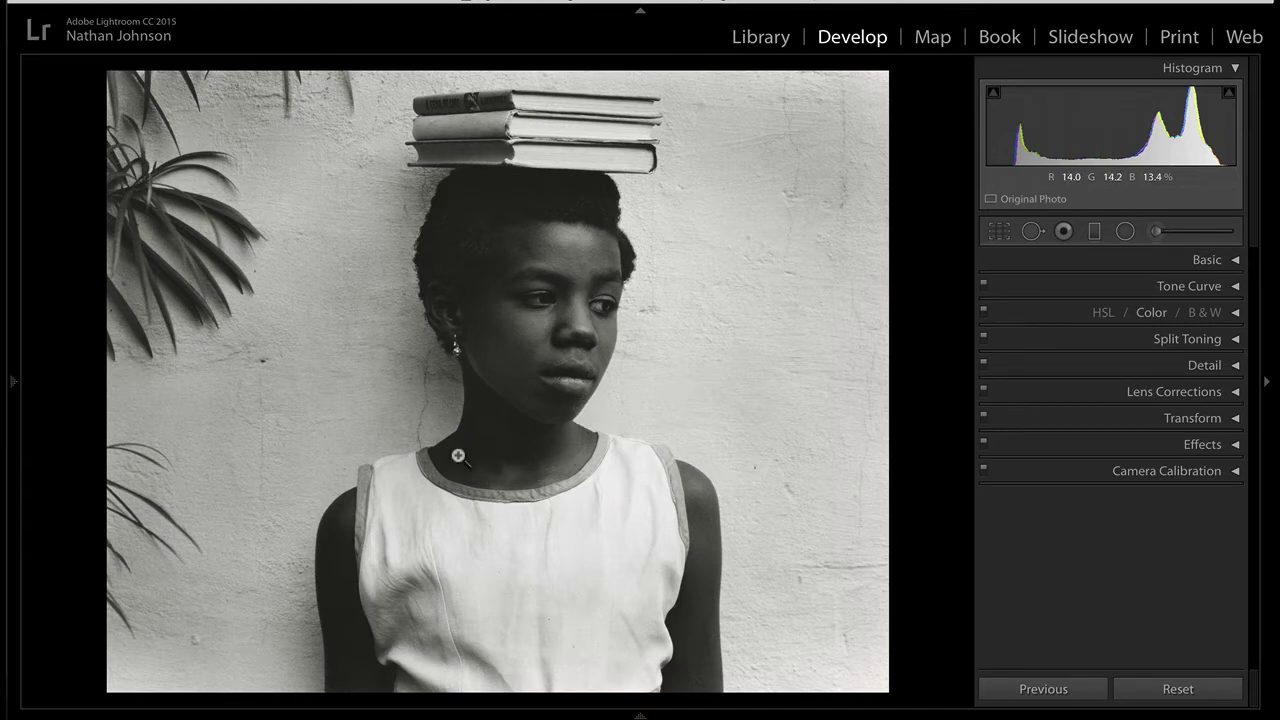
- Examine the RGB percentages of the reference portrait's skin, plant leaves and wall by zooming into each area
left_click(328, 561)
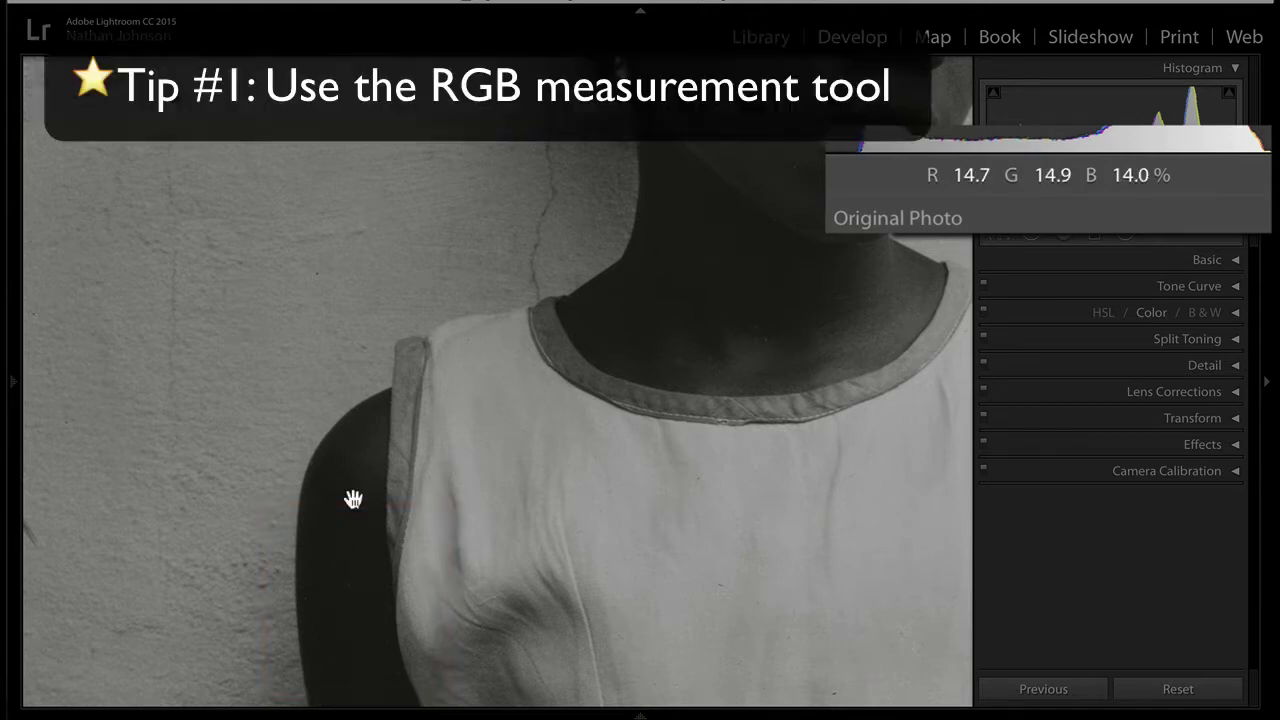
left_click_drag(720, 337, 629, 583)
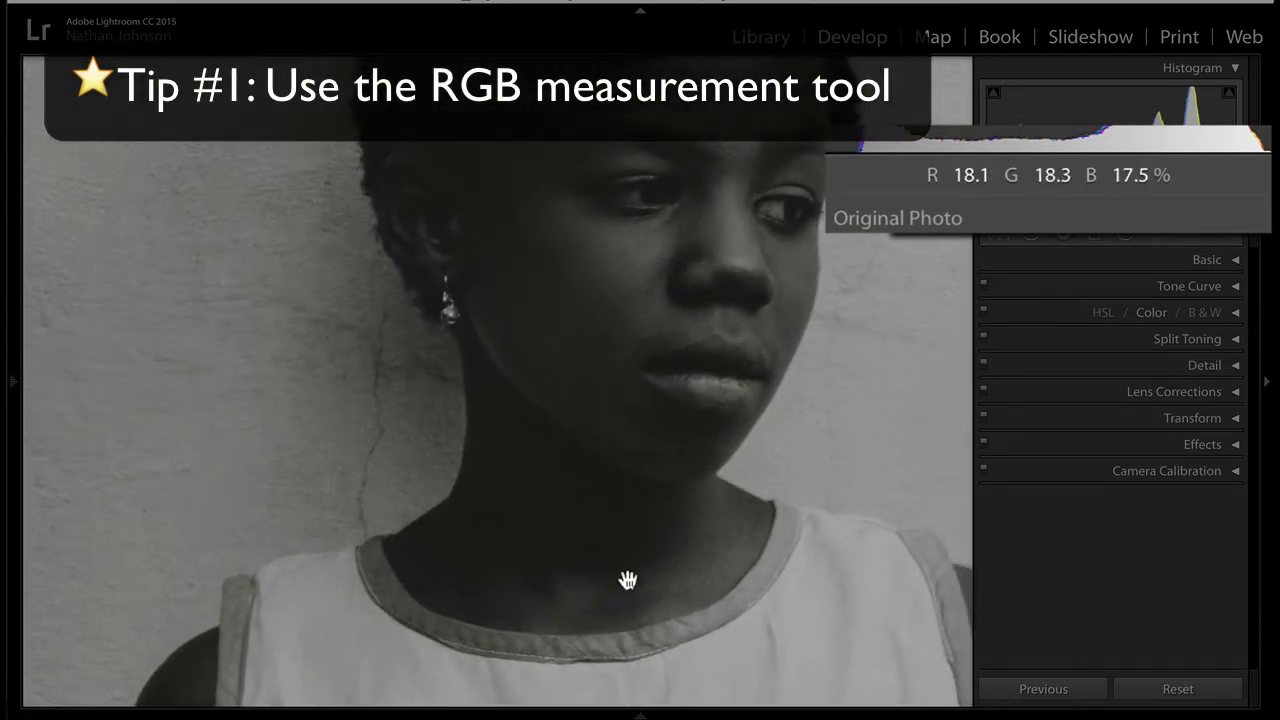
left_click_drag(640, 380, 594, 386)
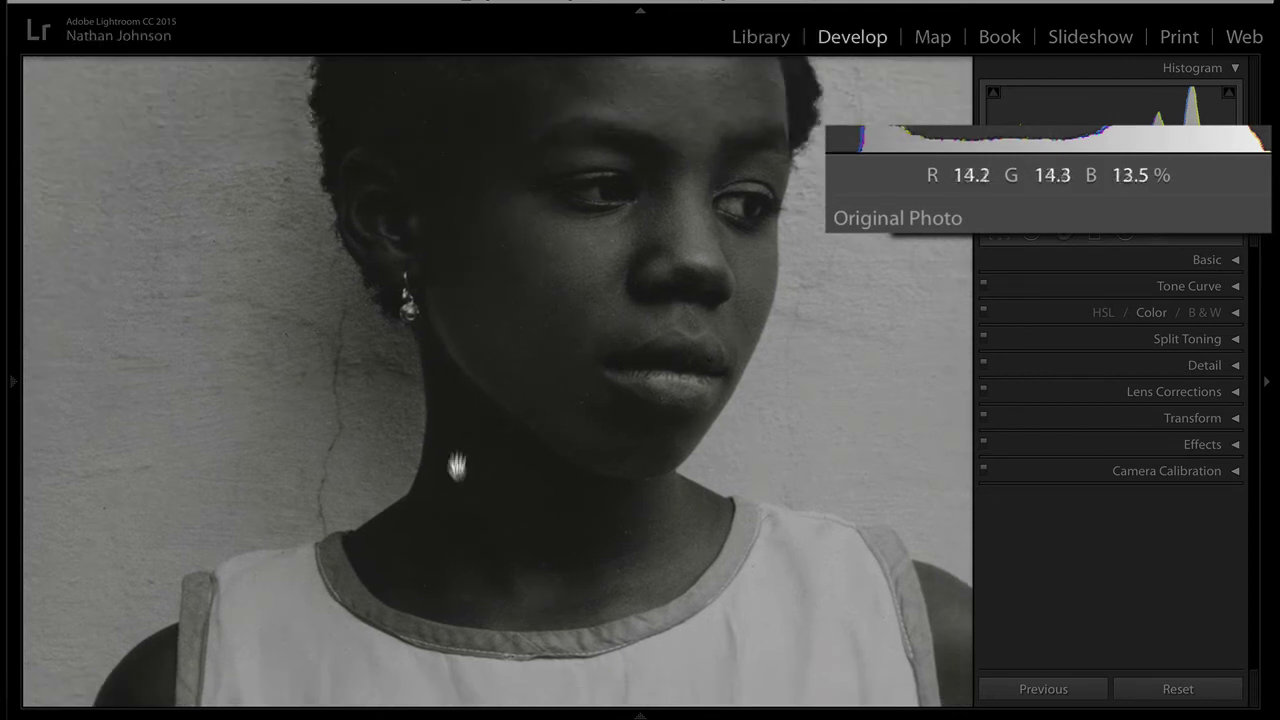
left_click(540, 490)
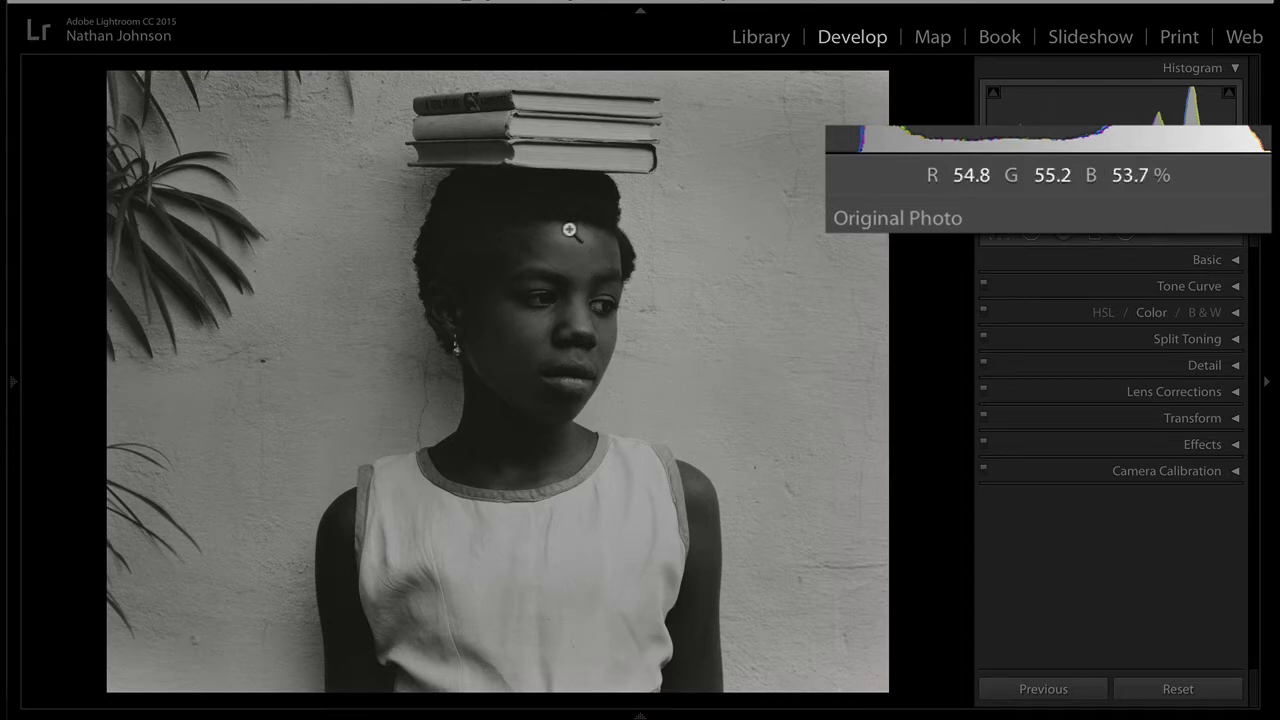
left_click(275, 195)
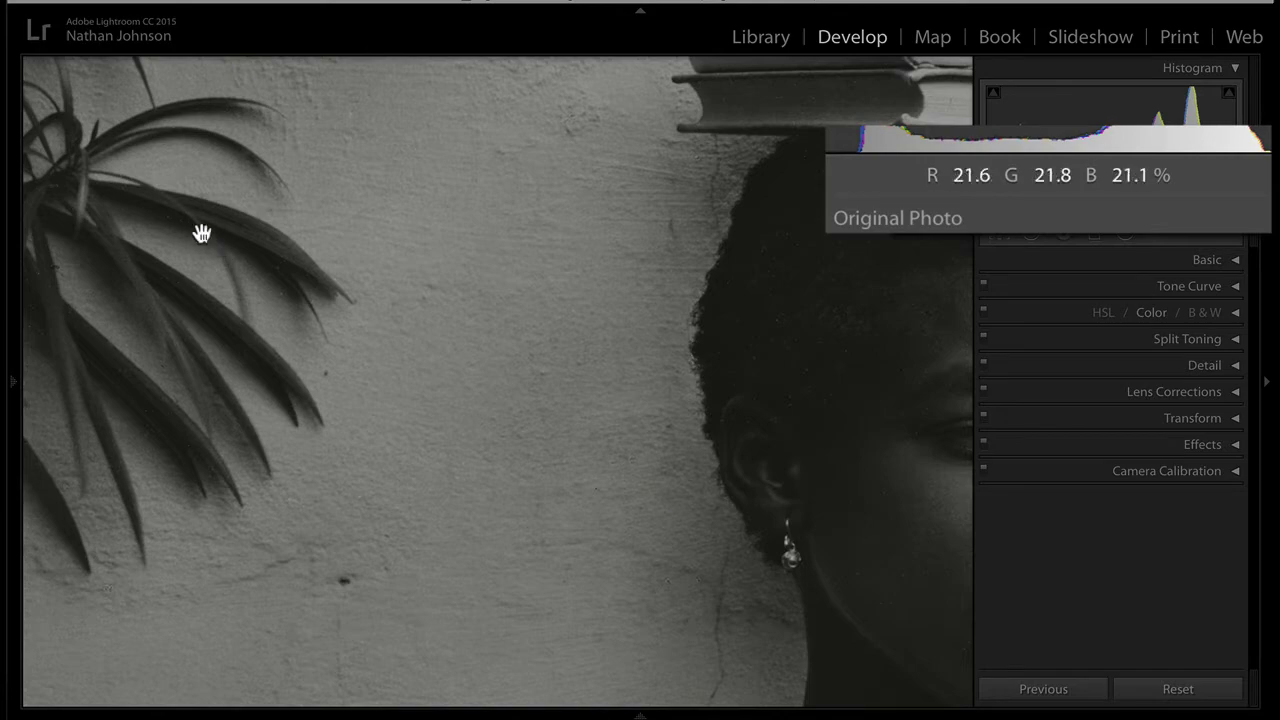
left_click(628, 372)
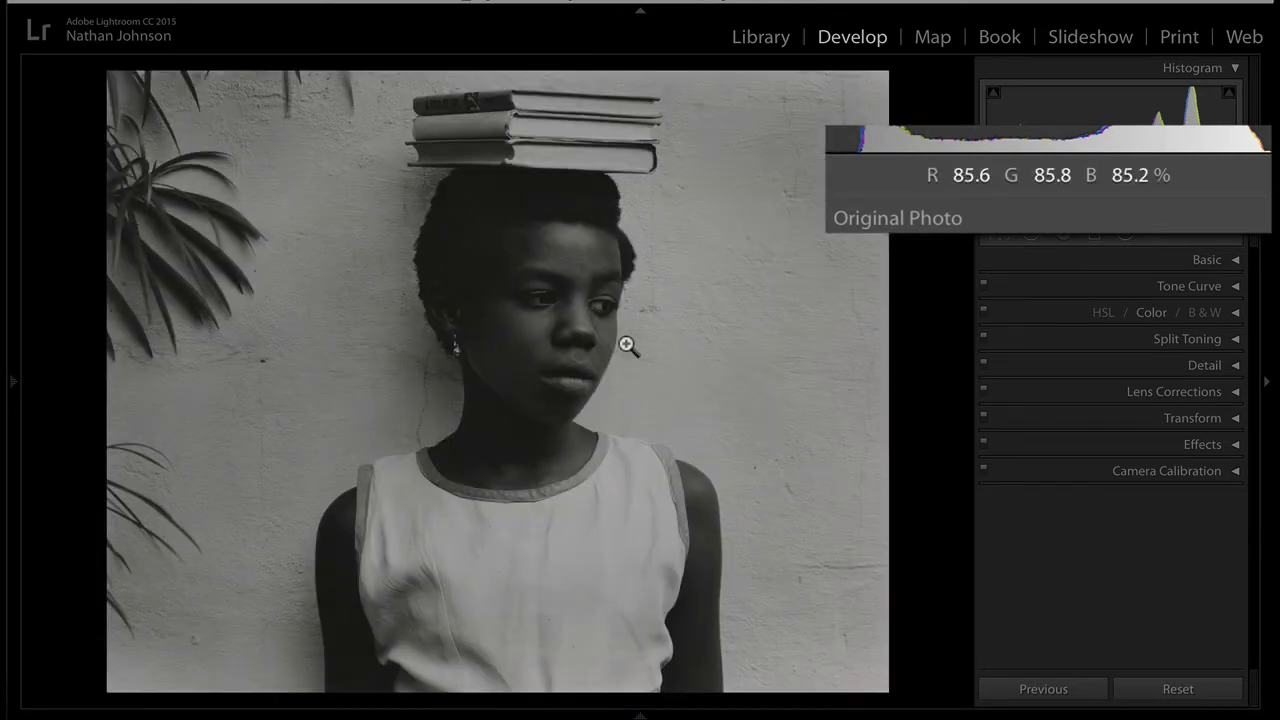
key("backslash")
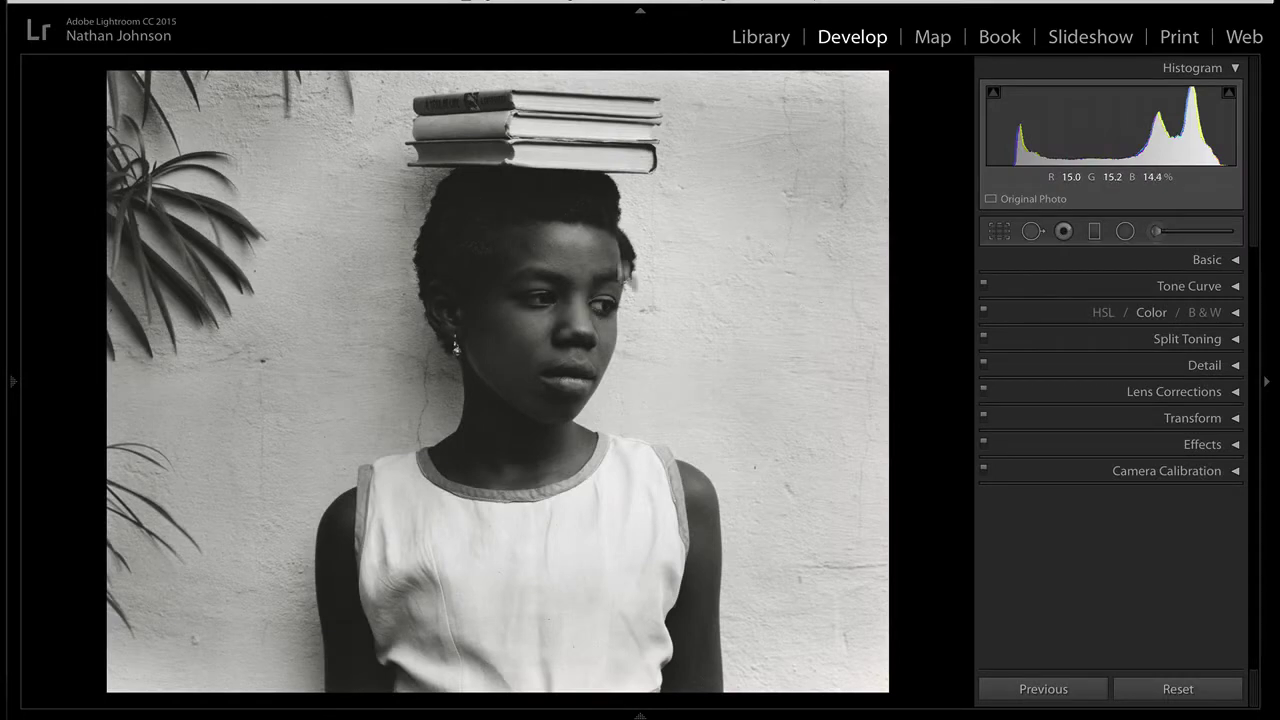
- Show the basic adjustments, switch to the photo of the baby and convert it to black and white
key("ctrl+1")
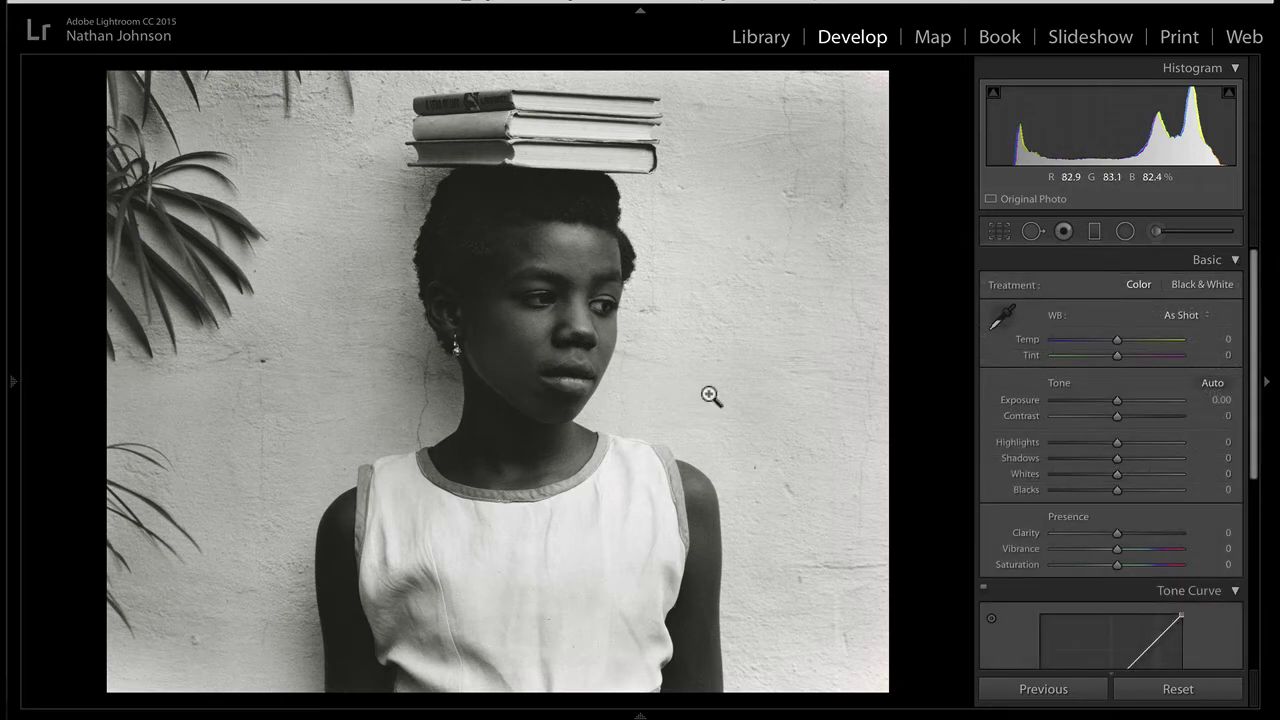
key("Right")
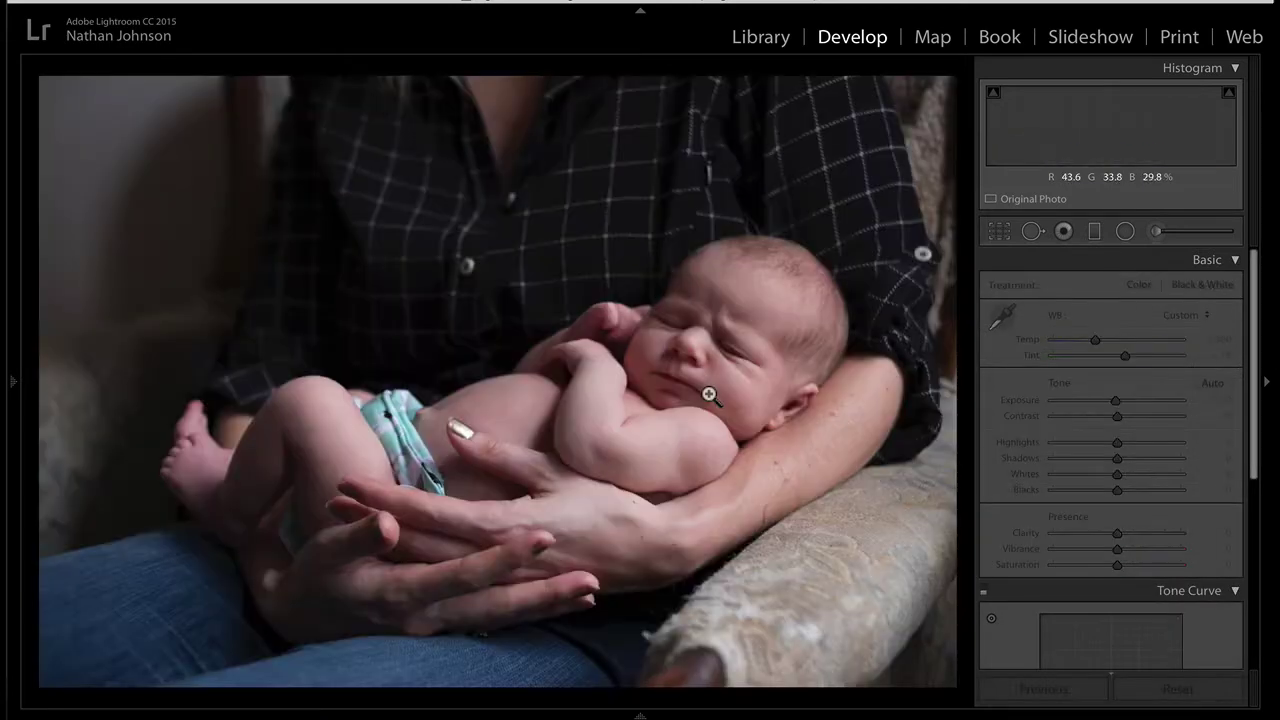
key("v")
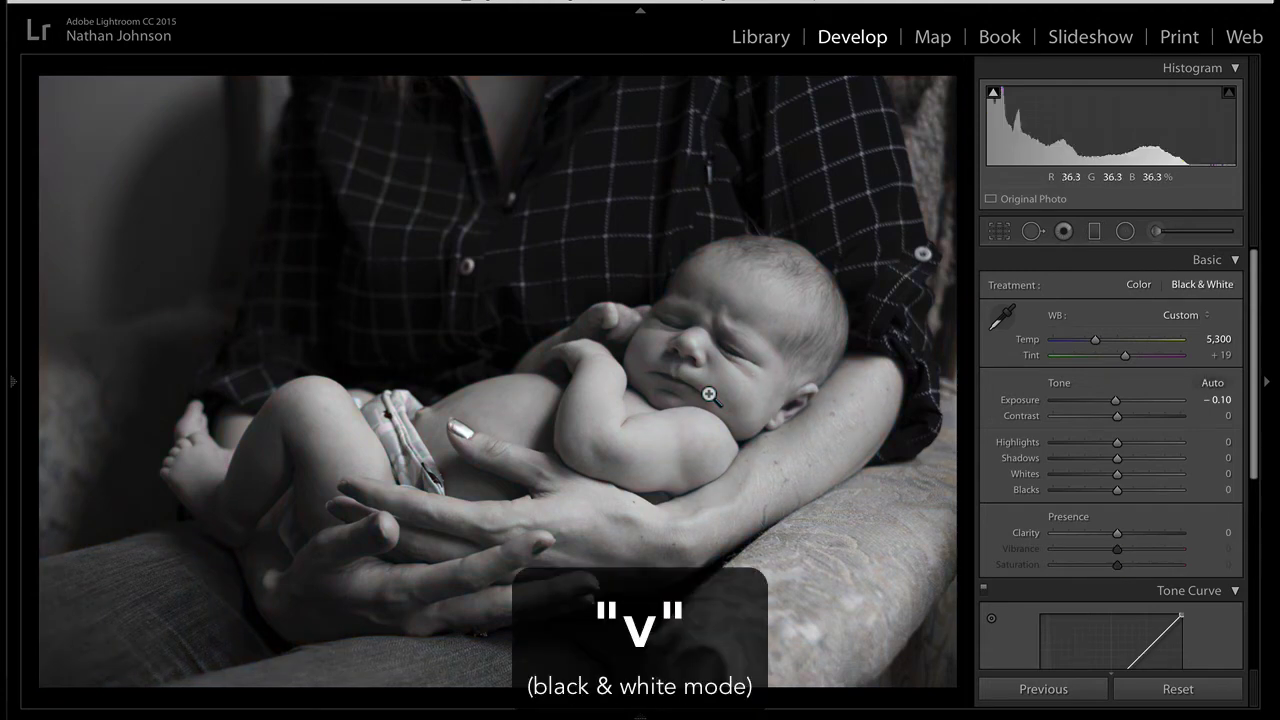
- Raise the black point and slightly lower the white point of the RGB tone curve to fade the photo
scroll(1145, 446, "down", 5)
scroll(1145, 446, "down", 1)
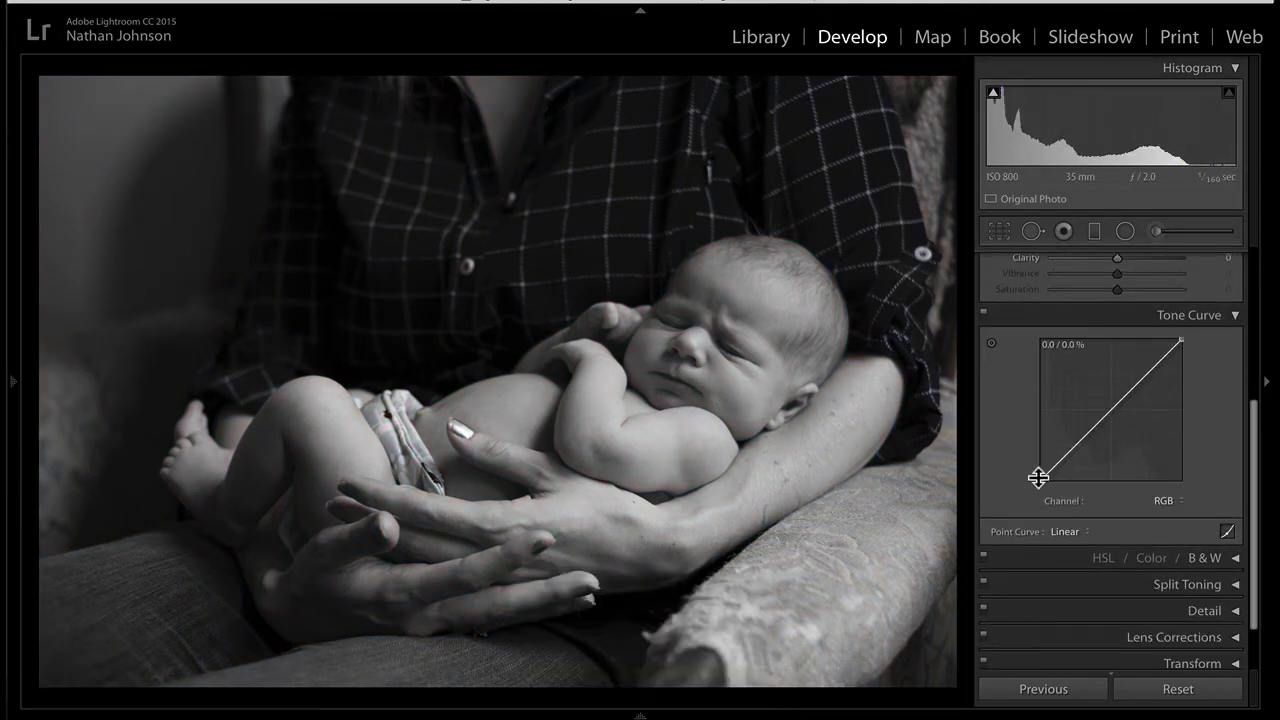
left_click_drag(1038, 477, 1041, 464)
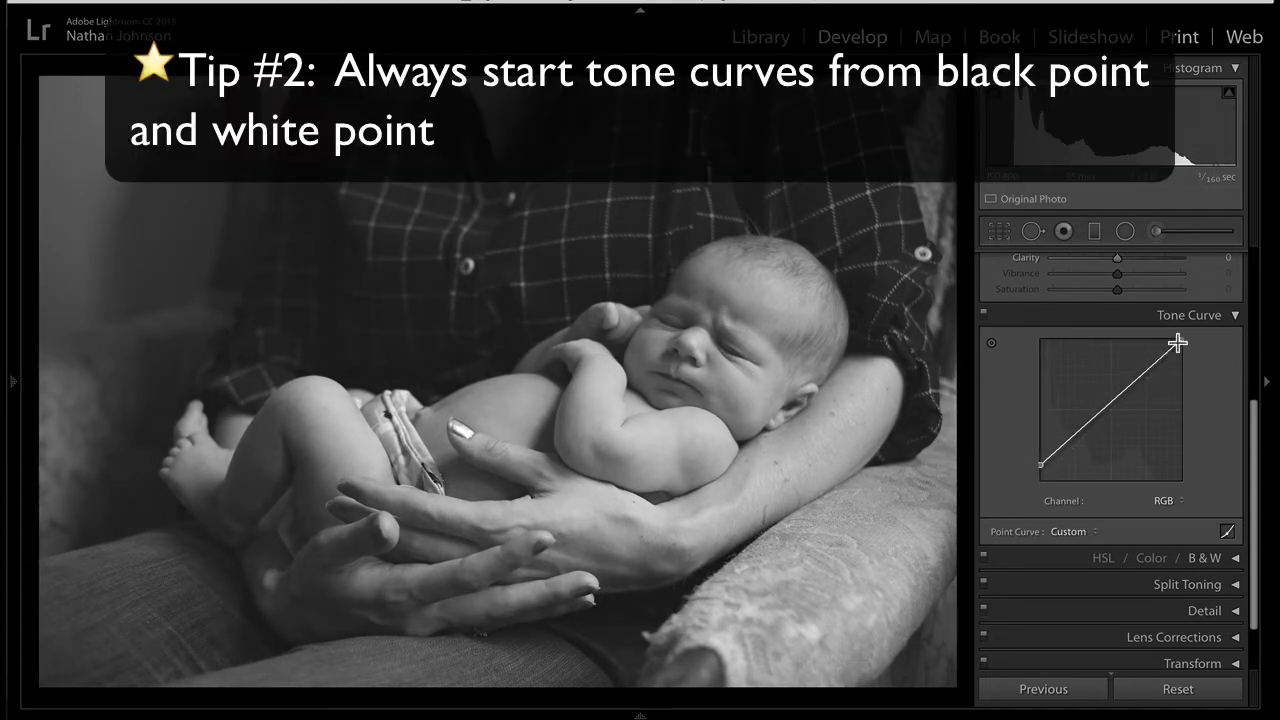
left_click_drag(1178, 343, 1182, 348)
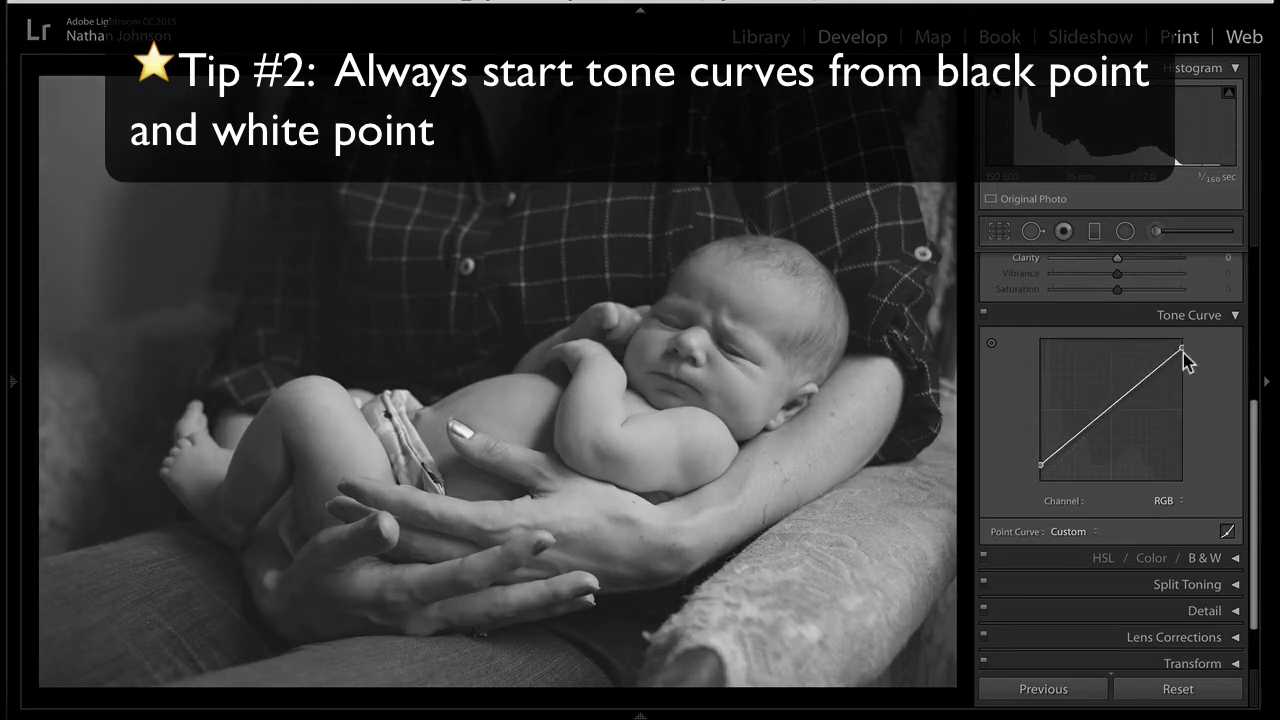
- Shape the RGB tone curve into an S with lowered shadows, raised midtones and highlights, and an extra point near the blacks
left_click_drag(1067, 443, 1067, 454)
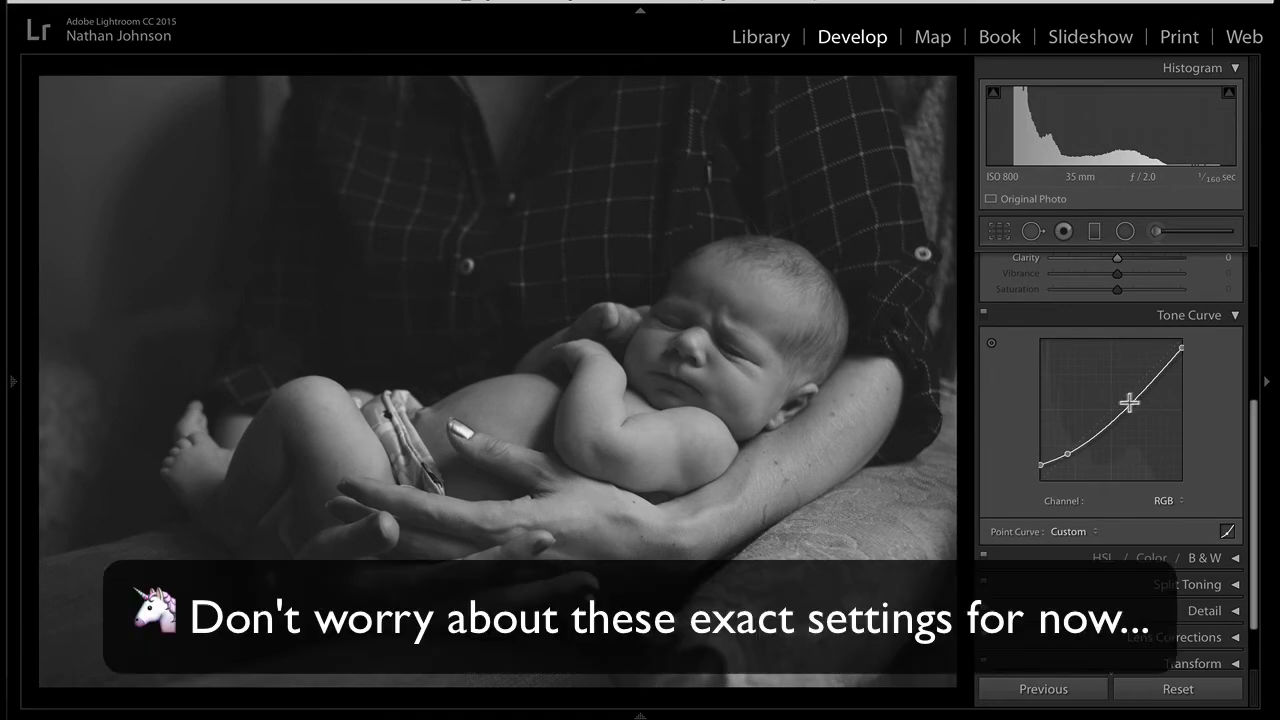
left_click_drag(1091, 430, 1095, 418)
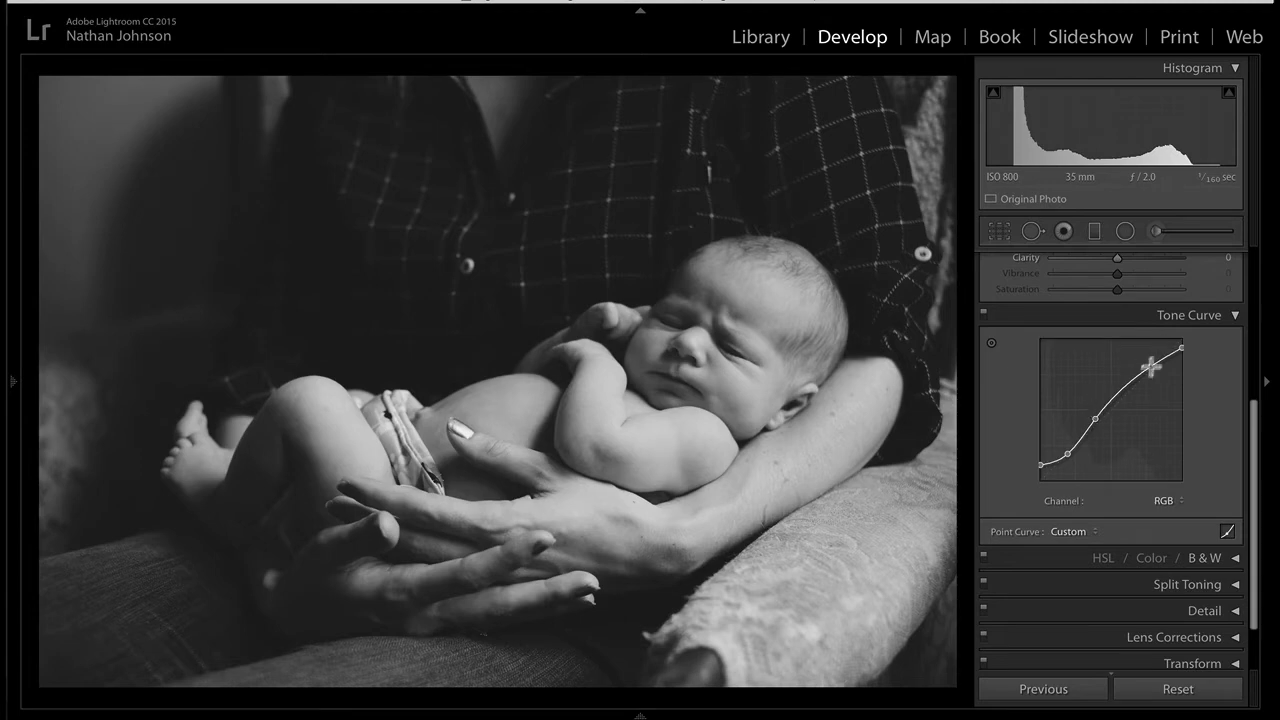
left_click_drag(1140, 374, 1149, 361)
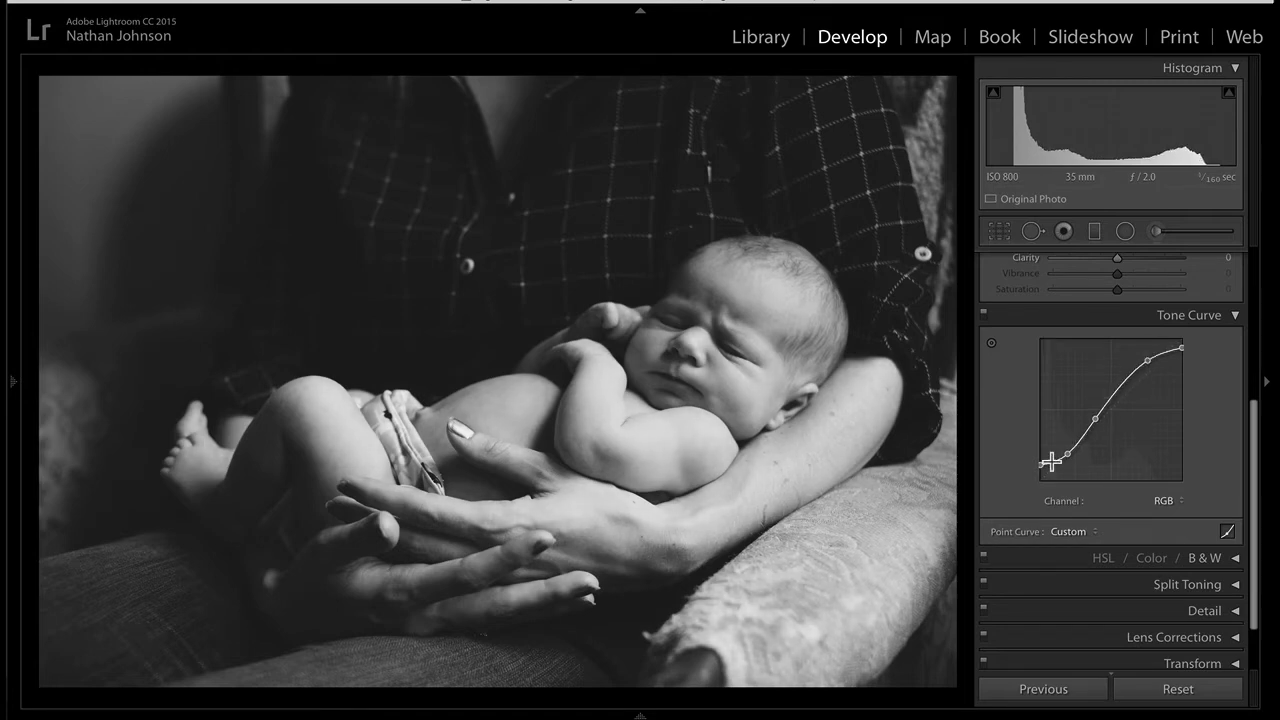
left_click_drag(1054, 461, 1053, 463)
- Set Highlights to -30, Shadows to +20, Whites to -11 and Blacks to about -3
scroll(1048, 462, "up", 5)
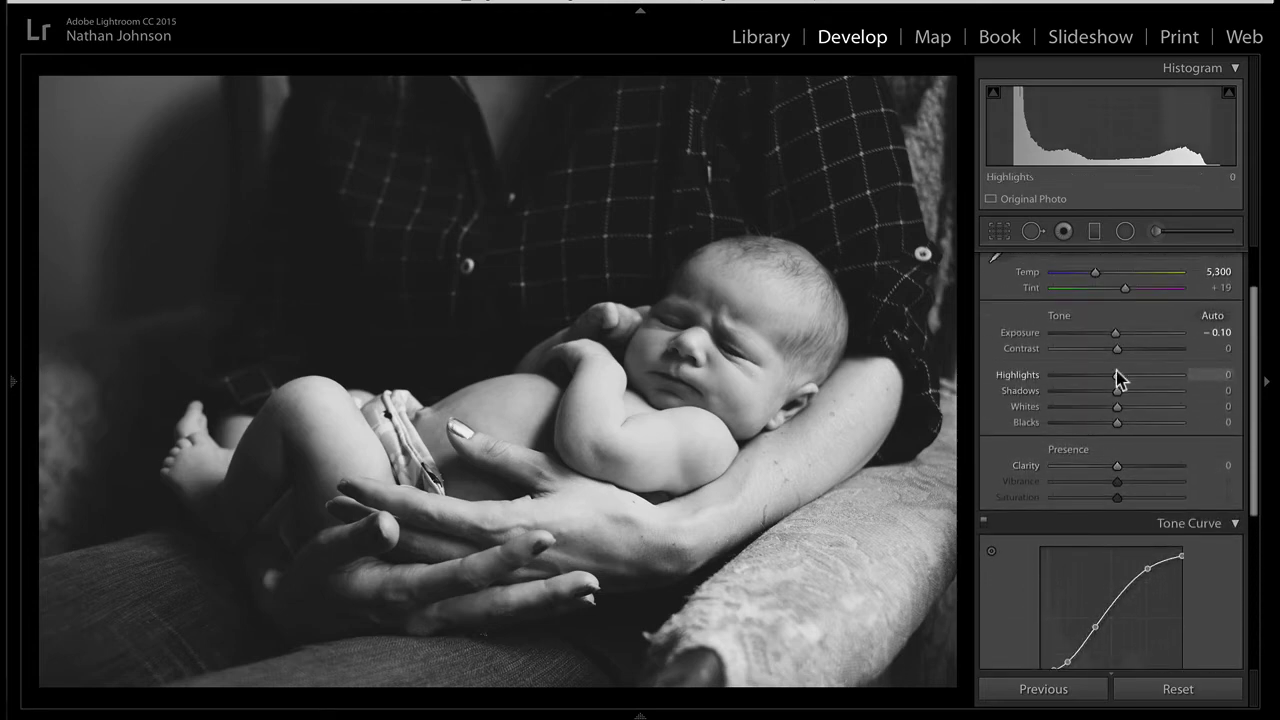
mouse_move(1116, 374)
left_mouse_down()
mouse_move(1098, 375)
mouse_move(1150, 392)
mouse_move(1116, 390)
mouse_move(1129, 390)
left_mouse_up()
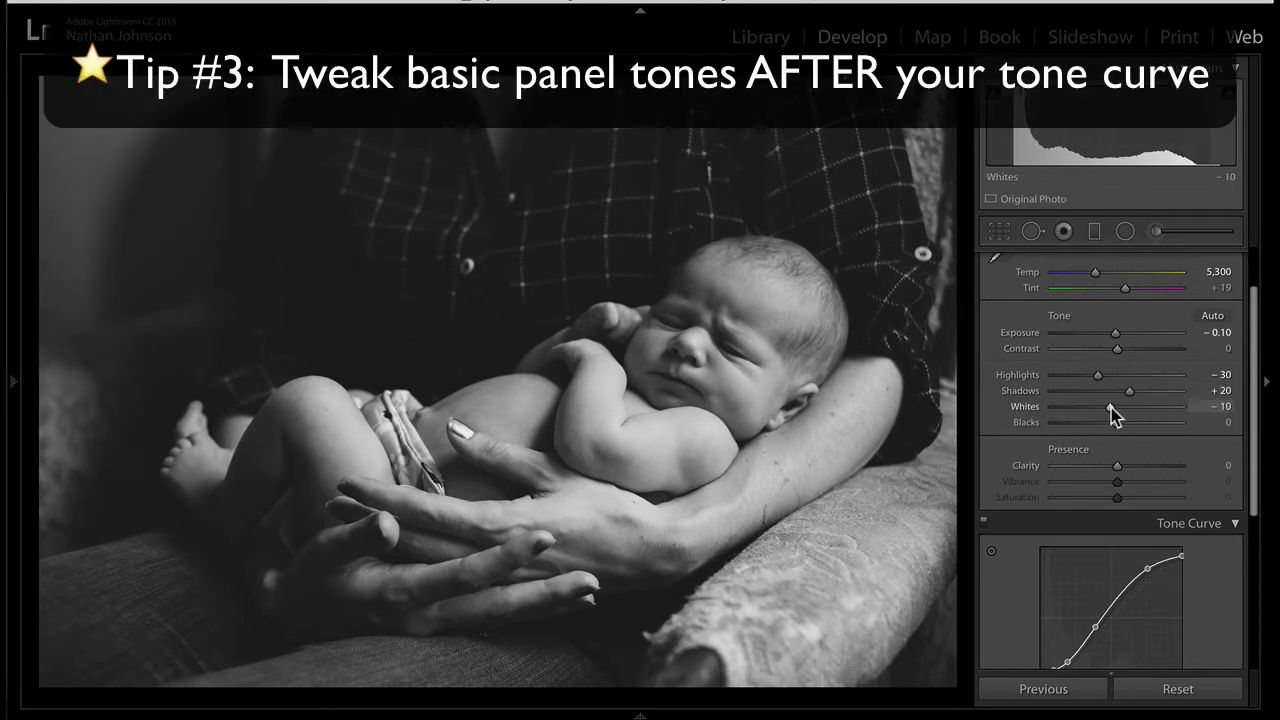
left_click_drag(1115, 424, 1116, 429)
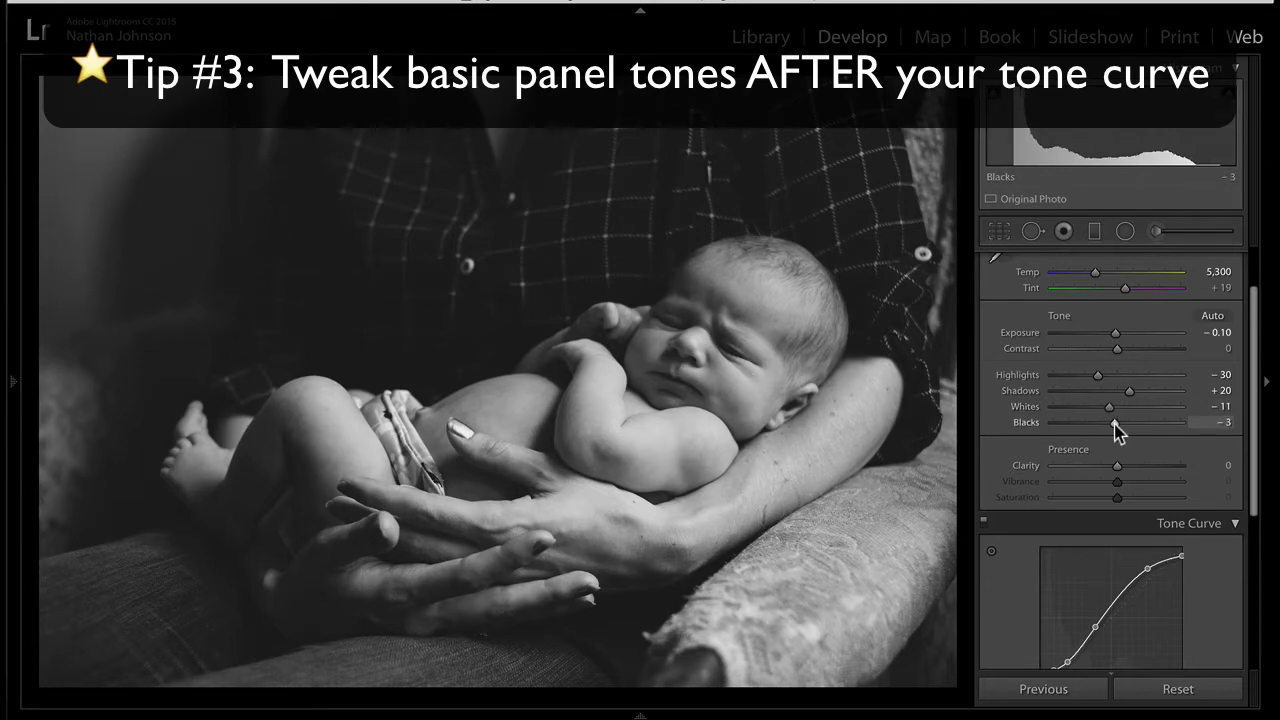
key("shift")
key("shift")
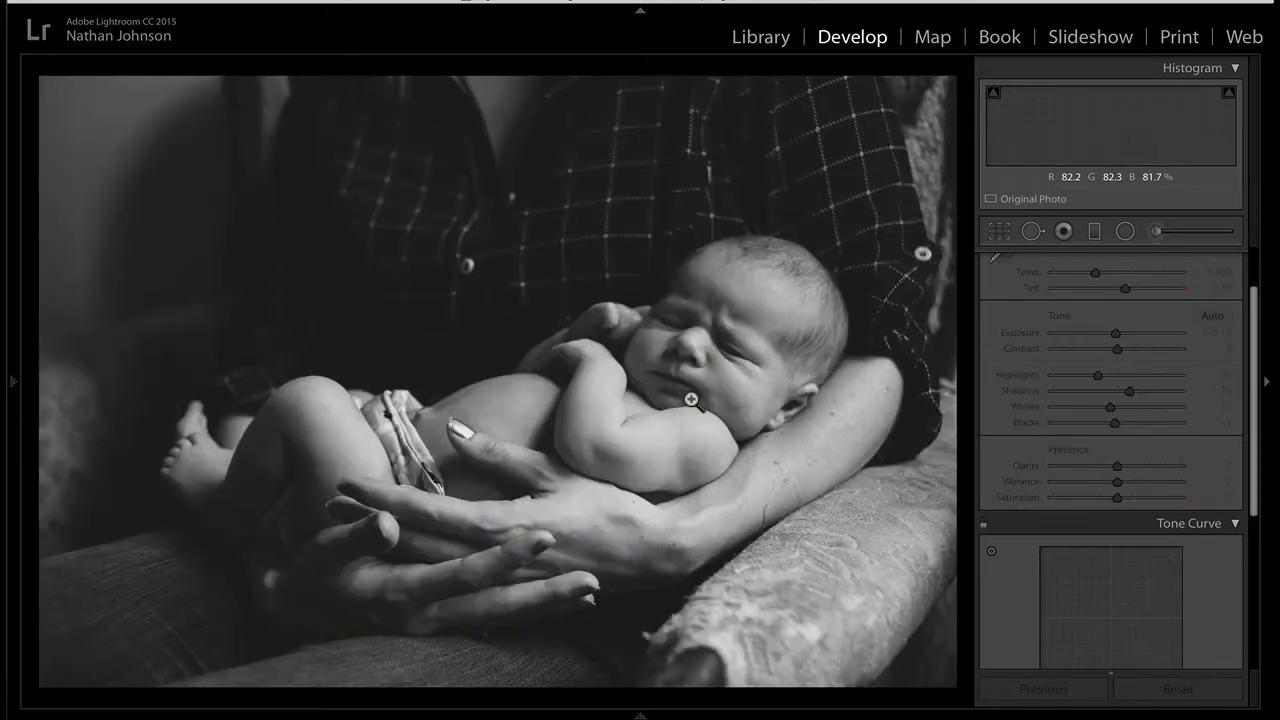
- In the green channel curve, lift the black point slightly and add a midpoint at 49.0 / 50.2 %
scroll(1049, 480, "down", 5)
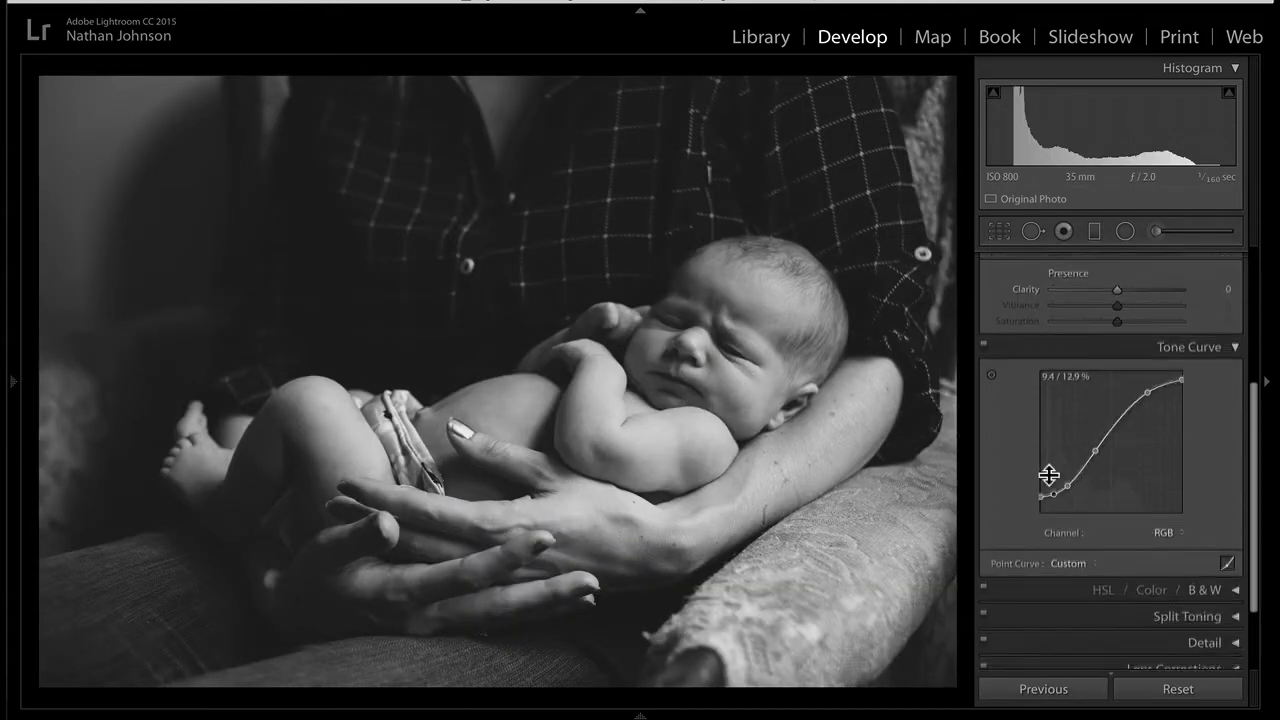
scroll(1049, 475, "down", 3)
left_click(1170, 469)
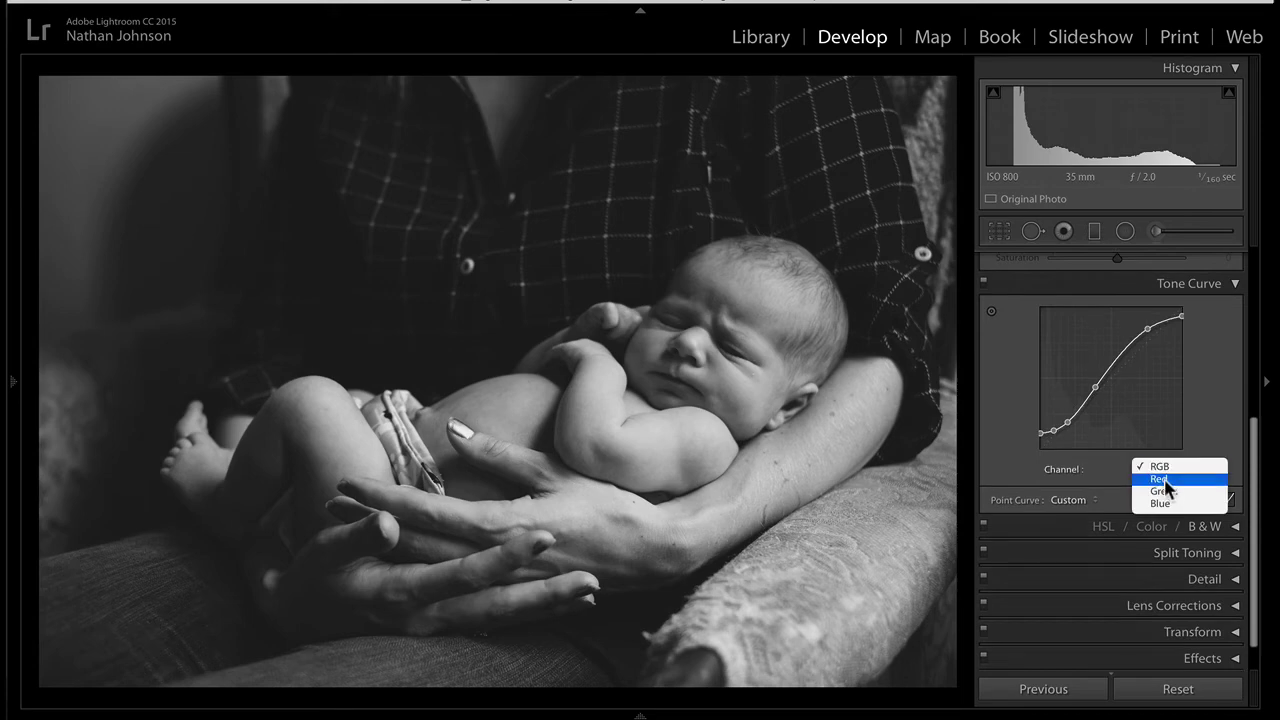
left_click(1162, 491)
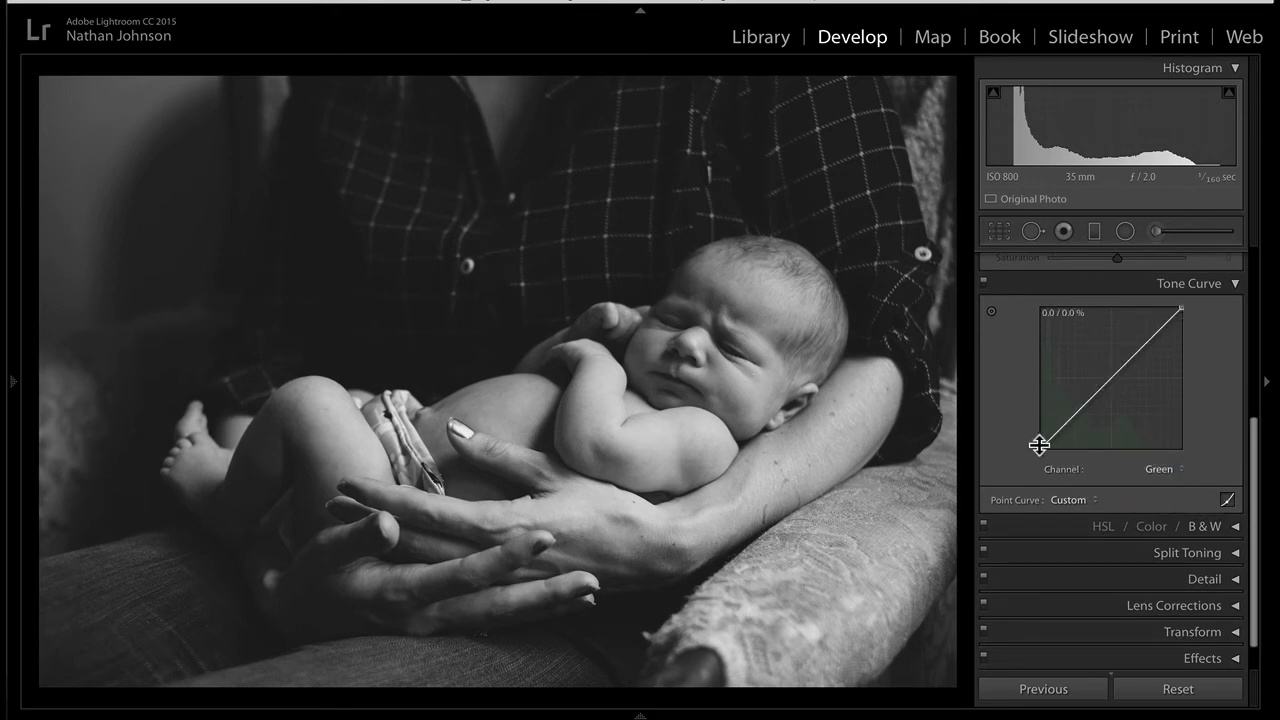
left_click_drag(1041, 446, 1041, 445)
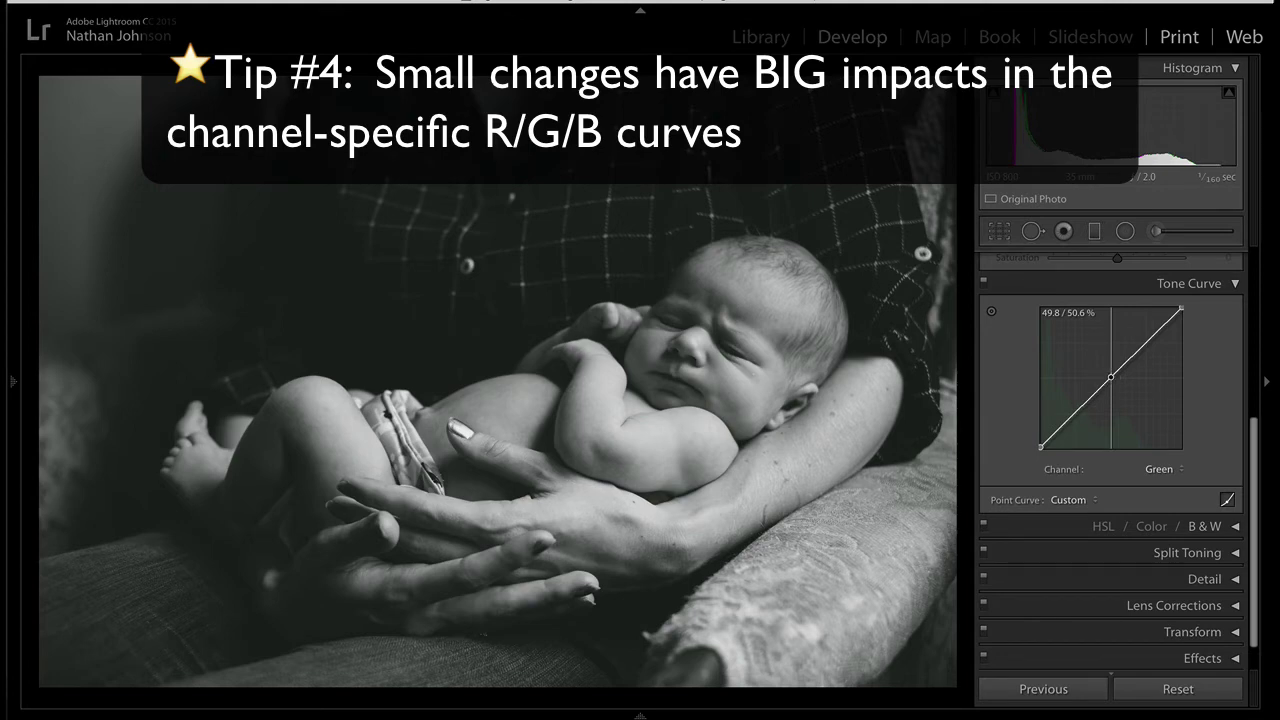
left_click_drag(1109, 377, 1109, 378)
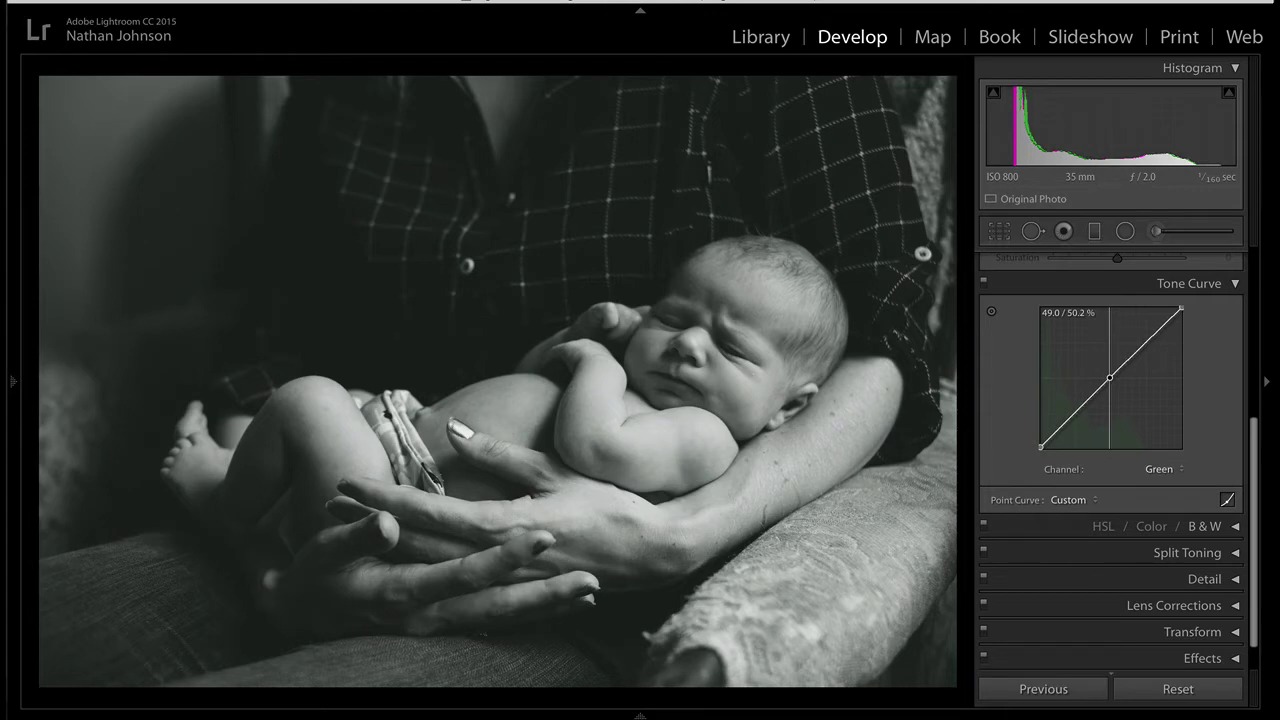
- In the red channel curve, lift the black point to 0.8 % and add a midpoint at 49.4 / 49.8 %
left_click(1163, 469)
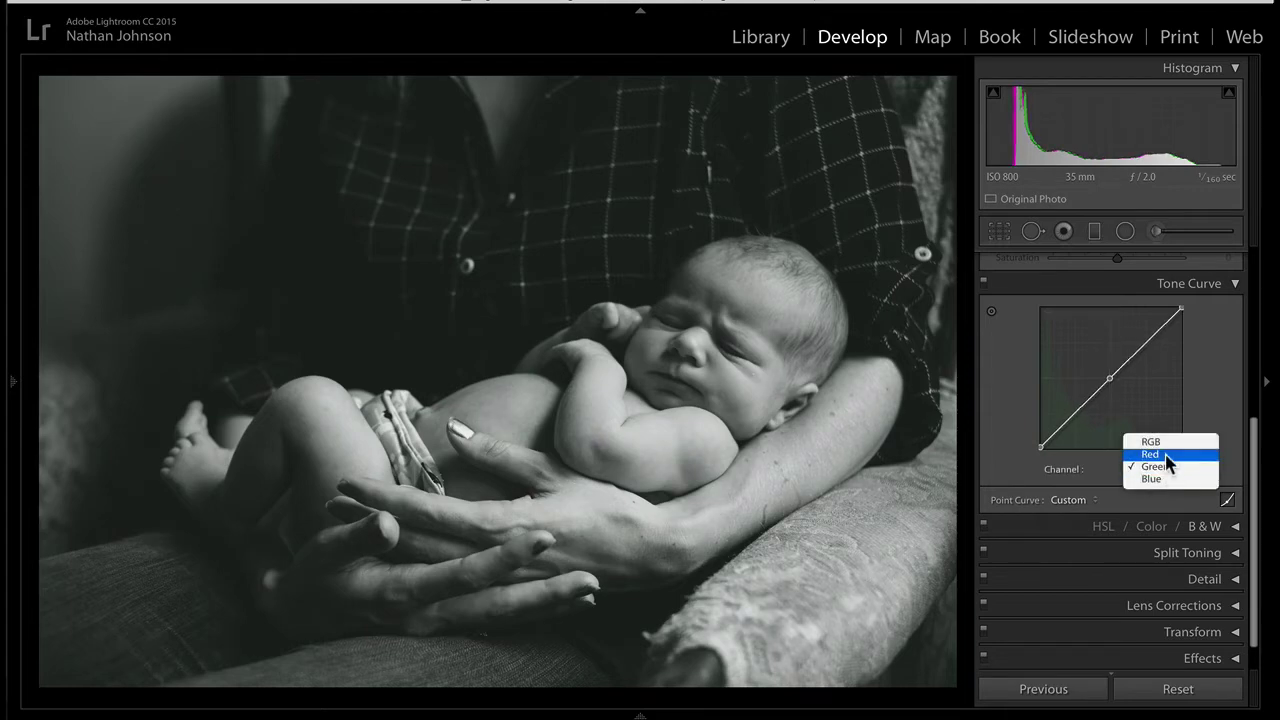
left_click(1165, 455)
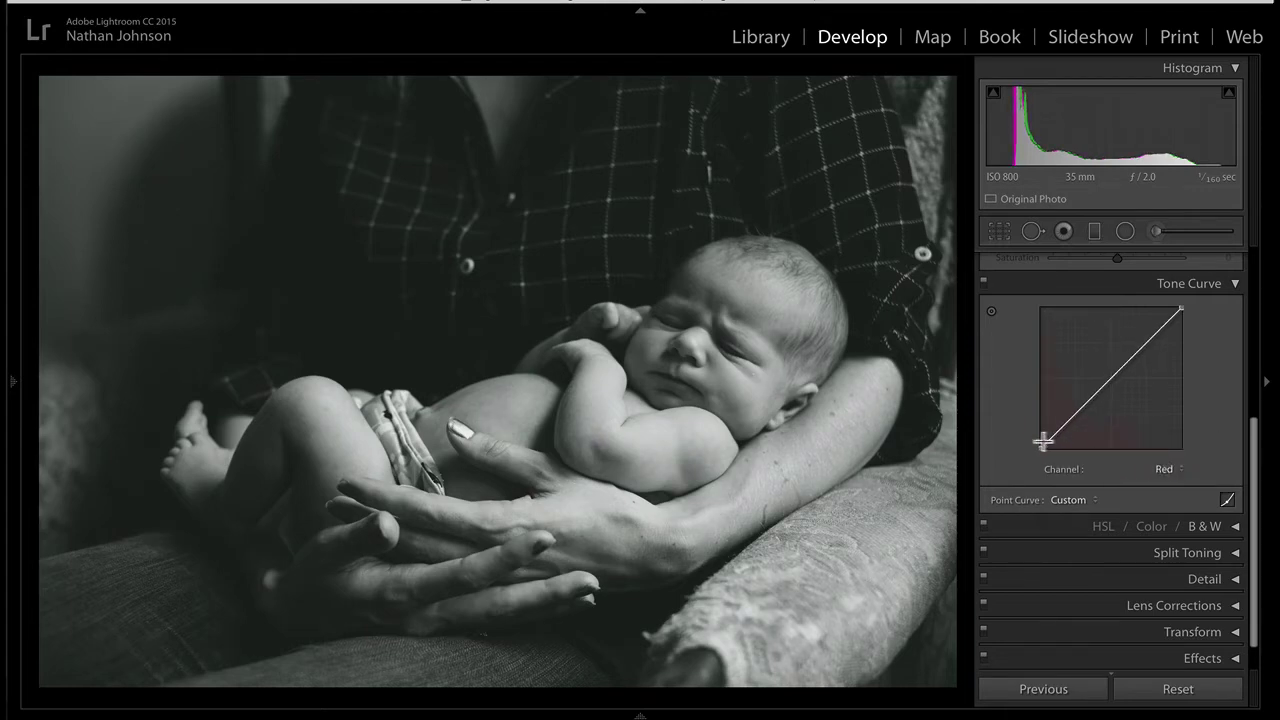
left_click_drag(1038, 449, 1038, 447)
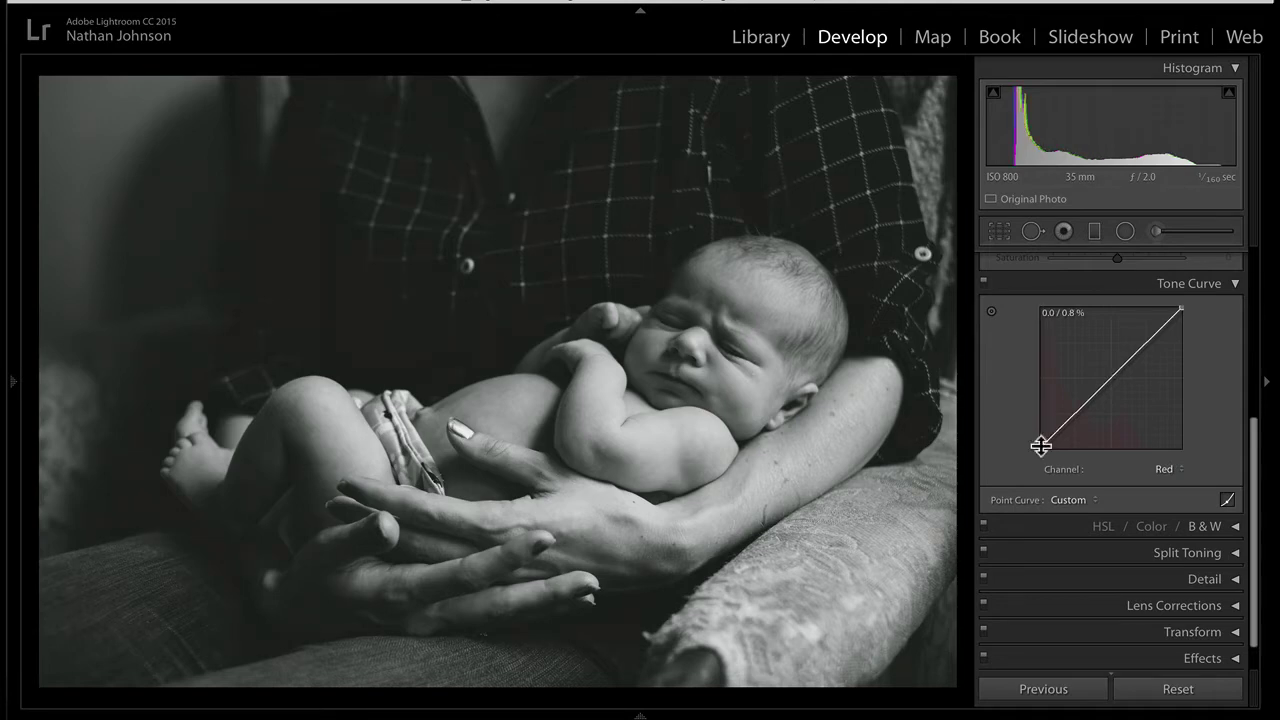
left_click(1109, 377)
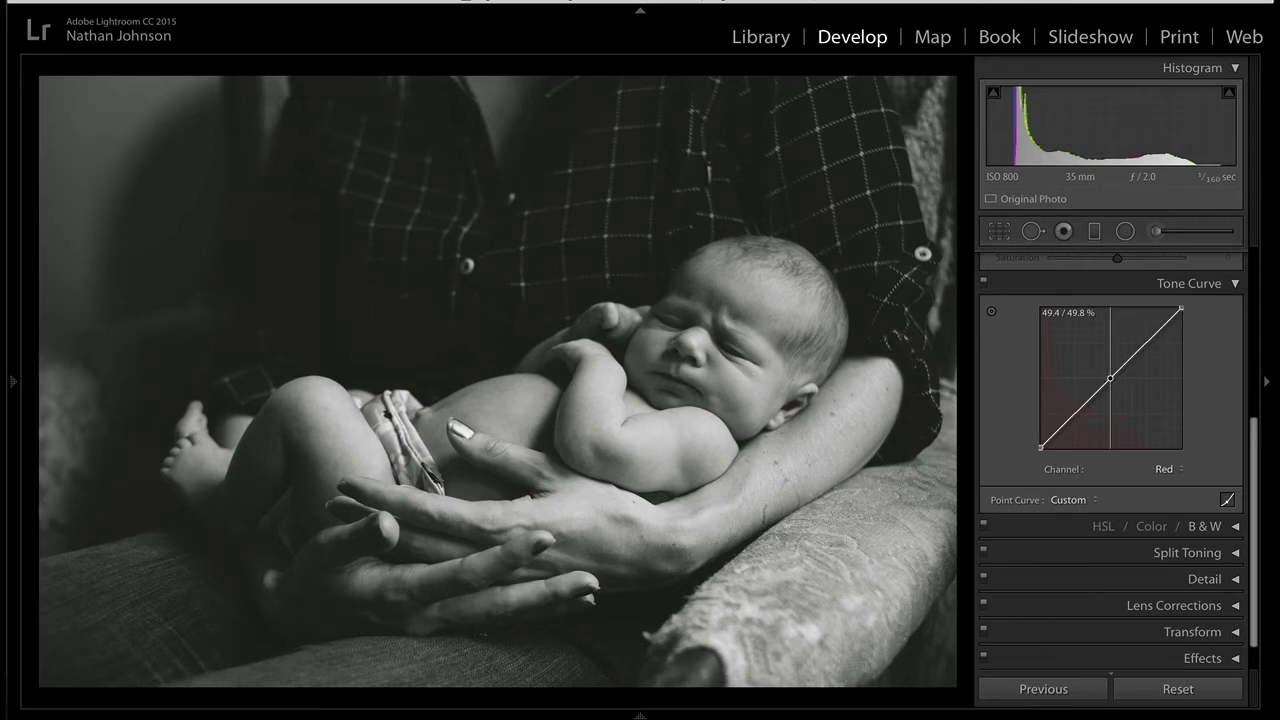
- In the blue channel curve, add a slightly lowered midpoint and a highlight point at about 90.6 / 89.8 %
left_click(1168, 468)
left_click(1175, 486)
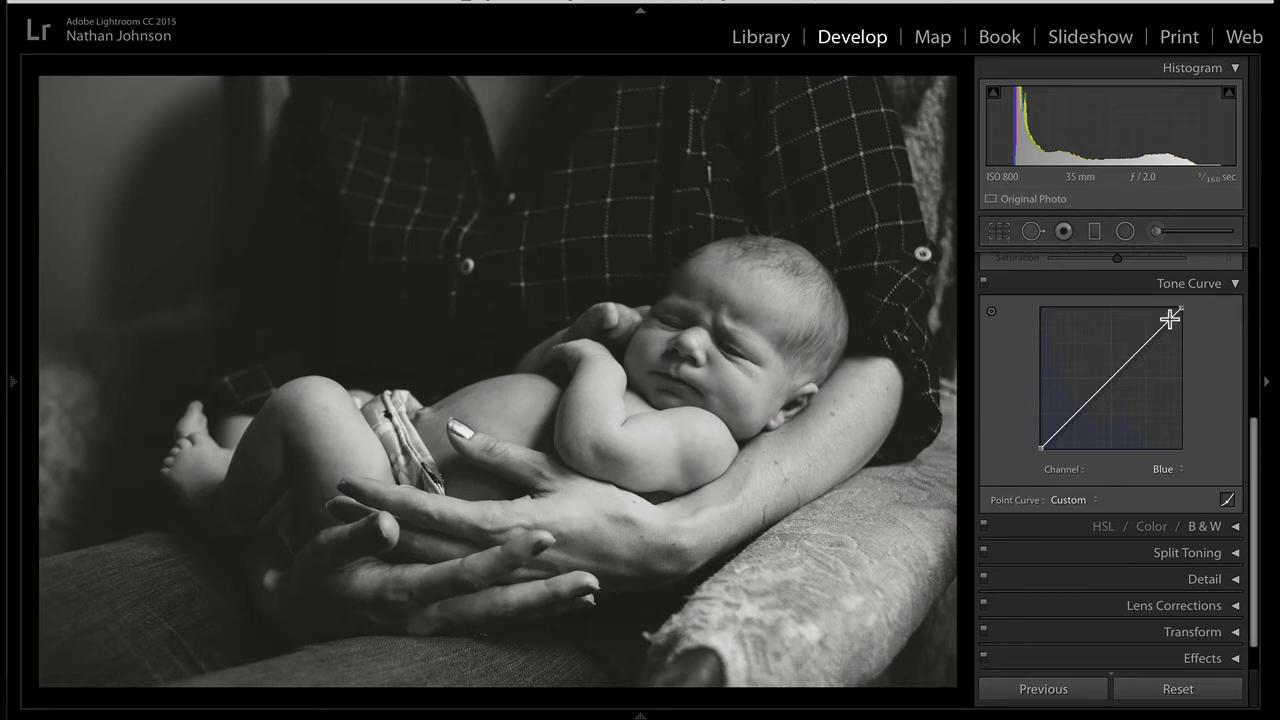
left_click(1110, 378)
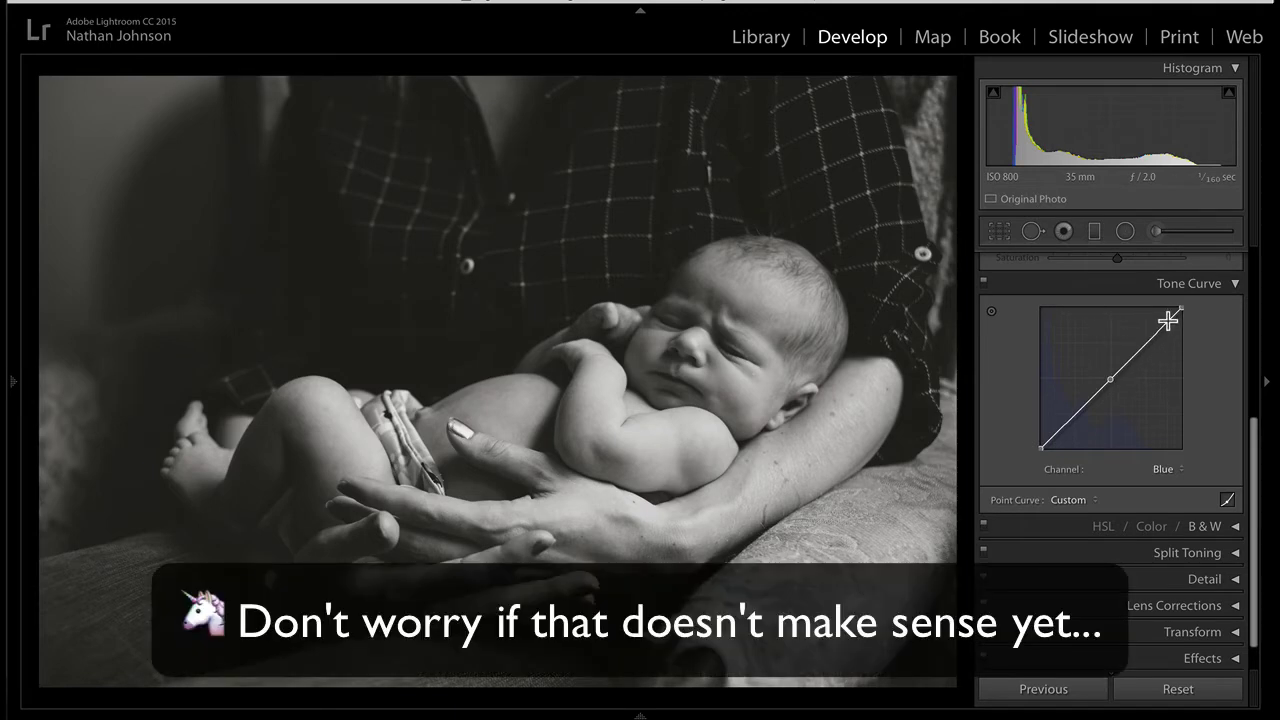
left_click(1168, 320)
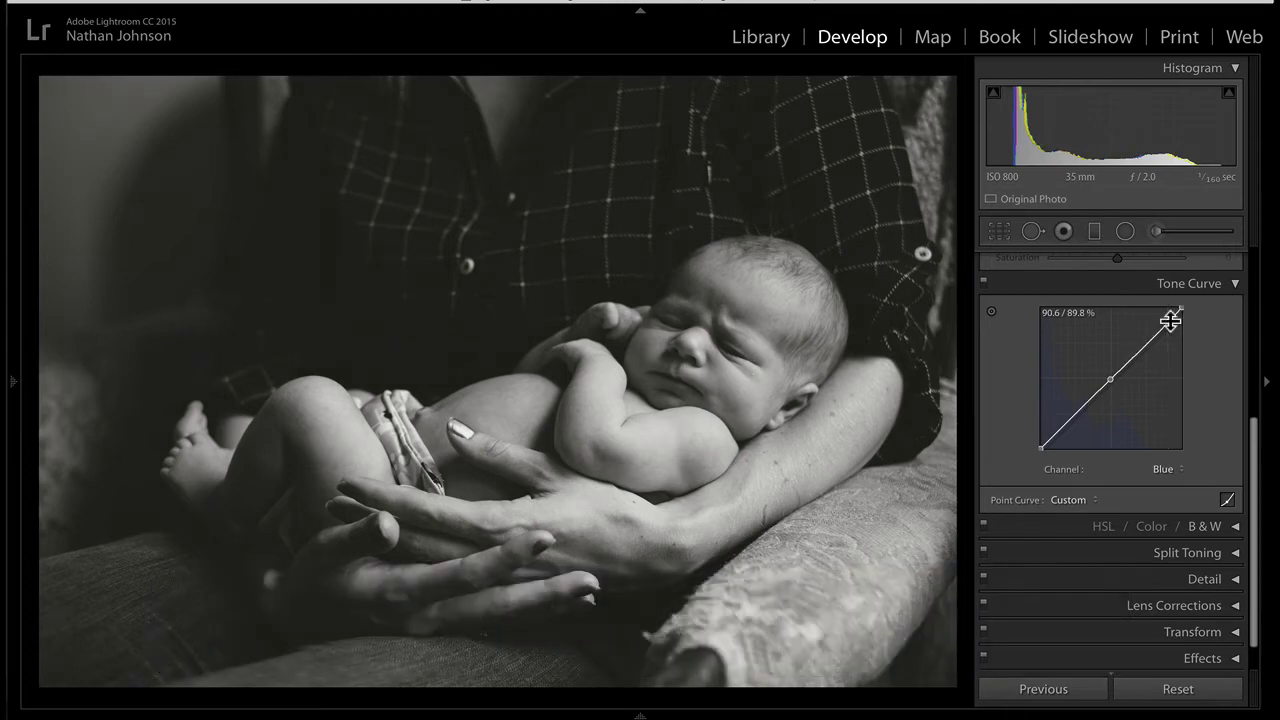
- Compare the baby photo with the tone curve off and on, and view the reference portrait again
left_click(983, 284)
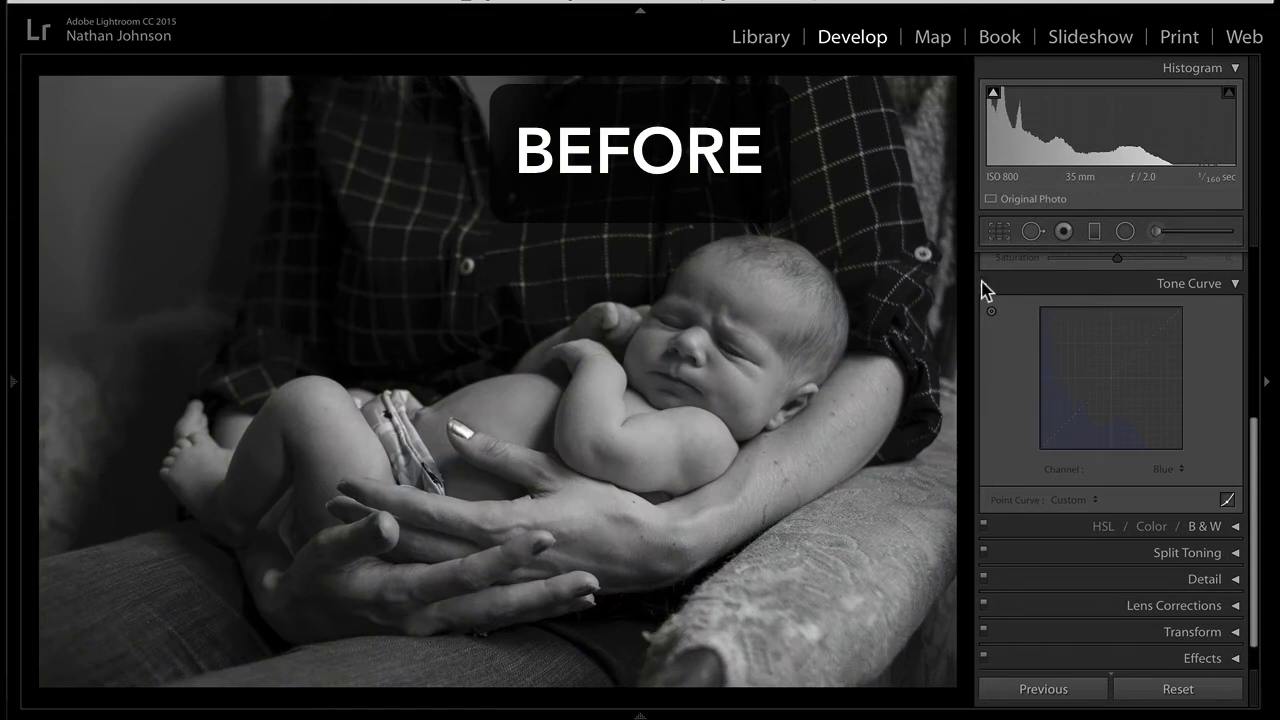
left_click(983, 284)
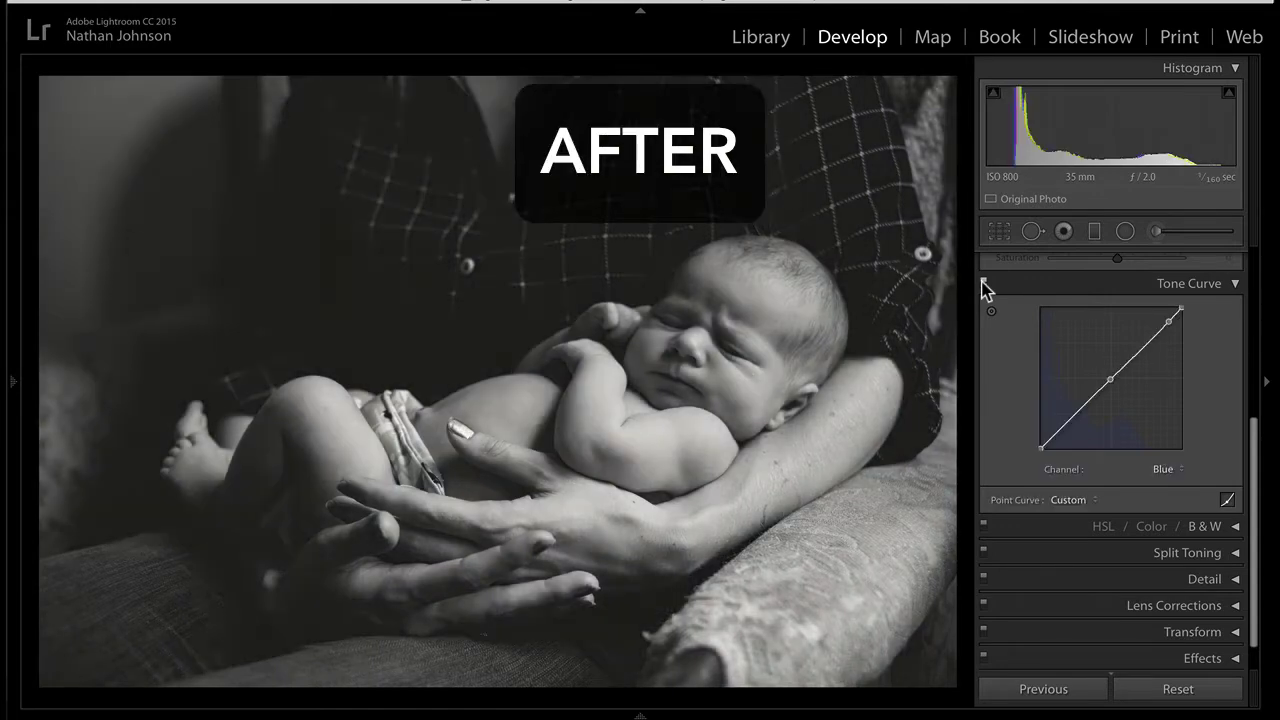
key("Right")
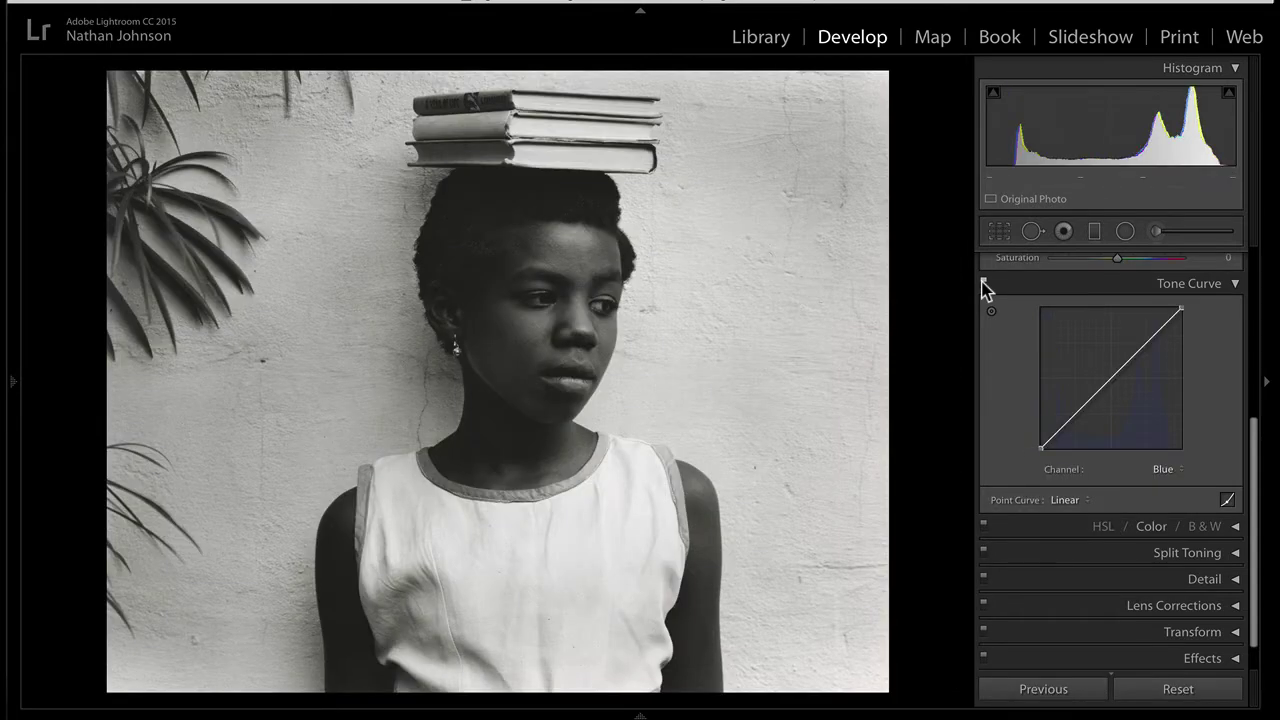
- Return to the baby photo and examine the red and orange hue and saturation advice in the Goal-Based Palette Design chart
key("Left")
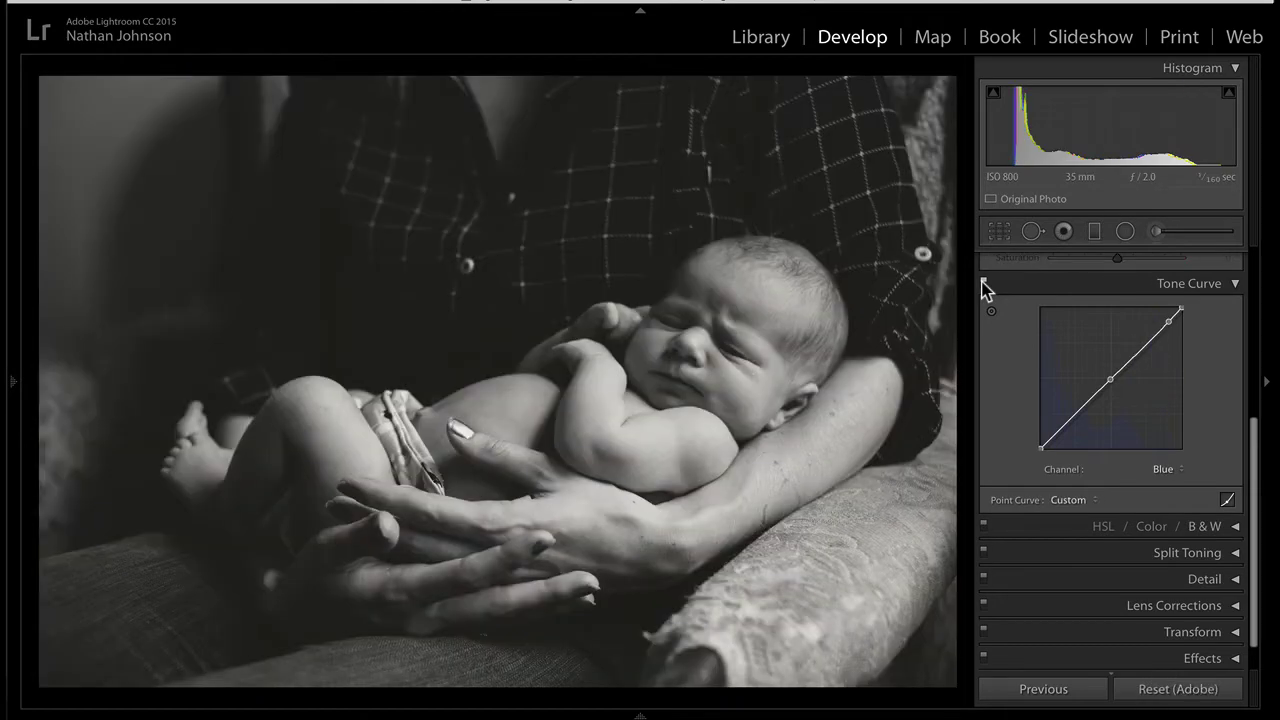
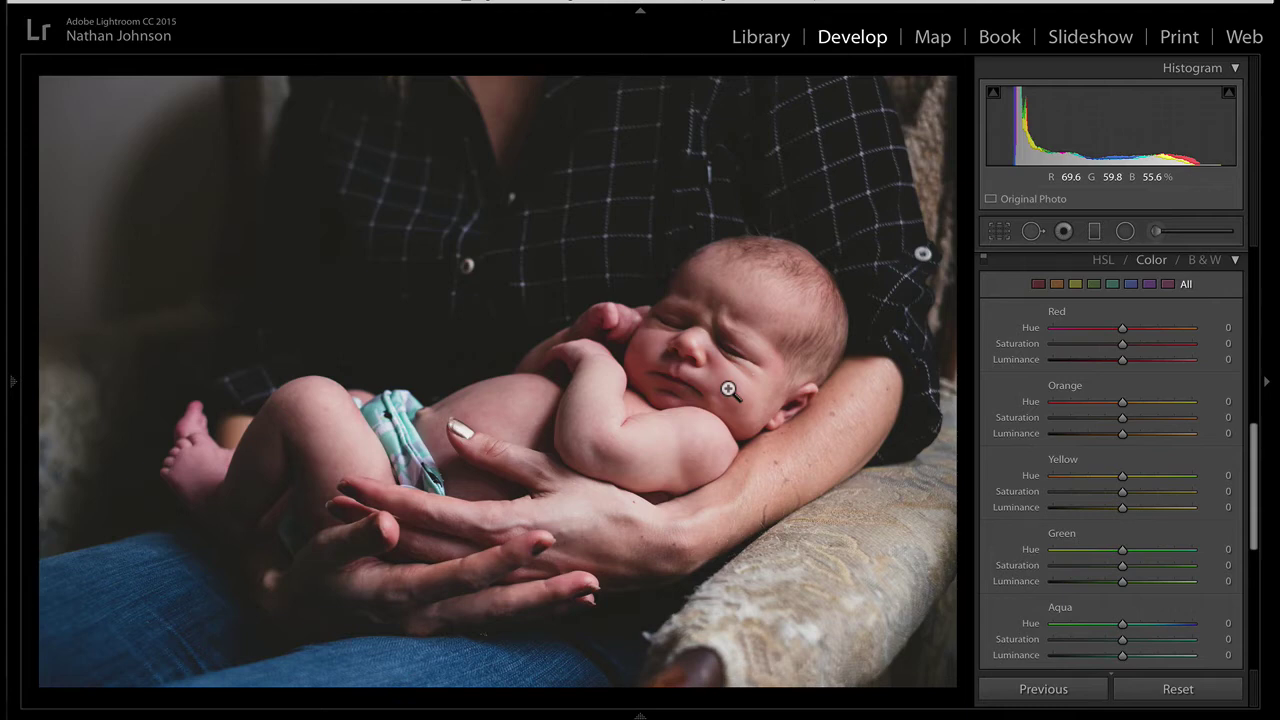
key("alt+Tab")
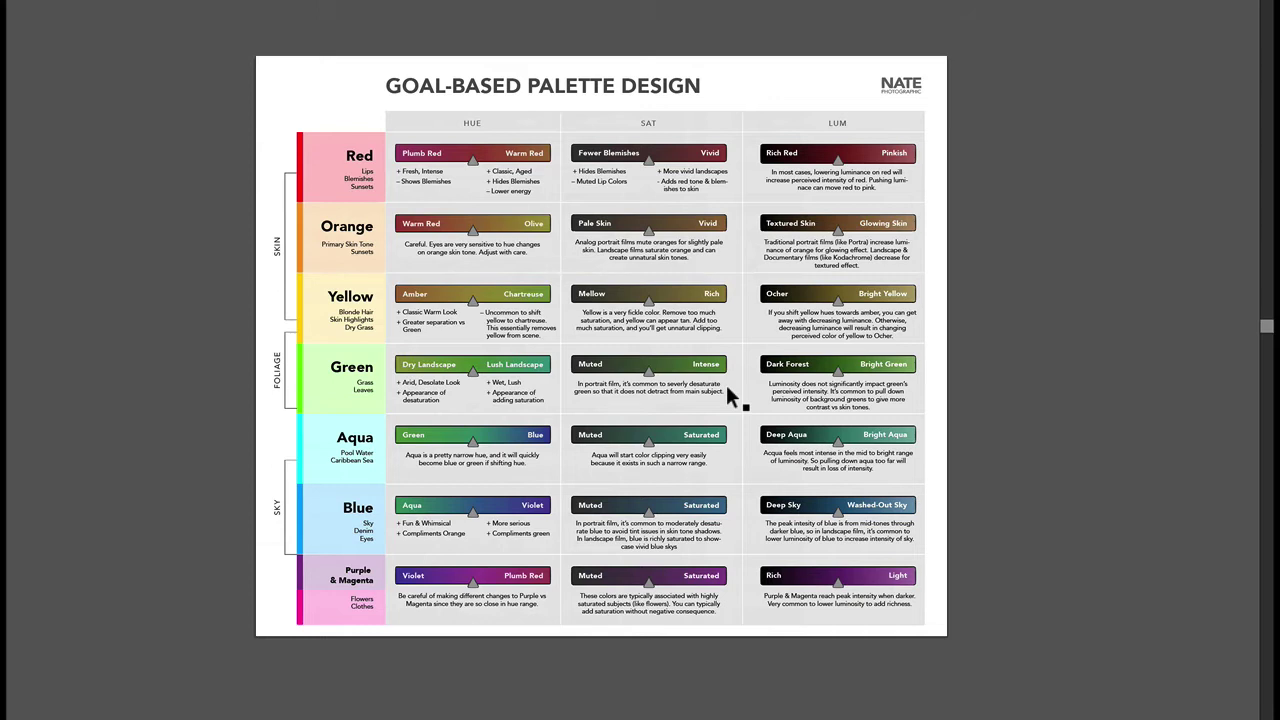
key("alt+Tab")
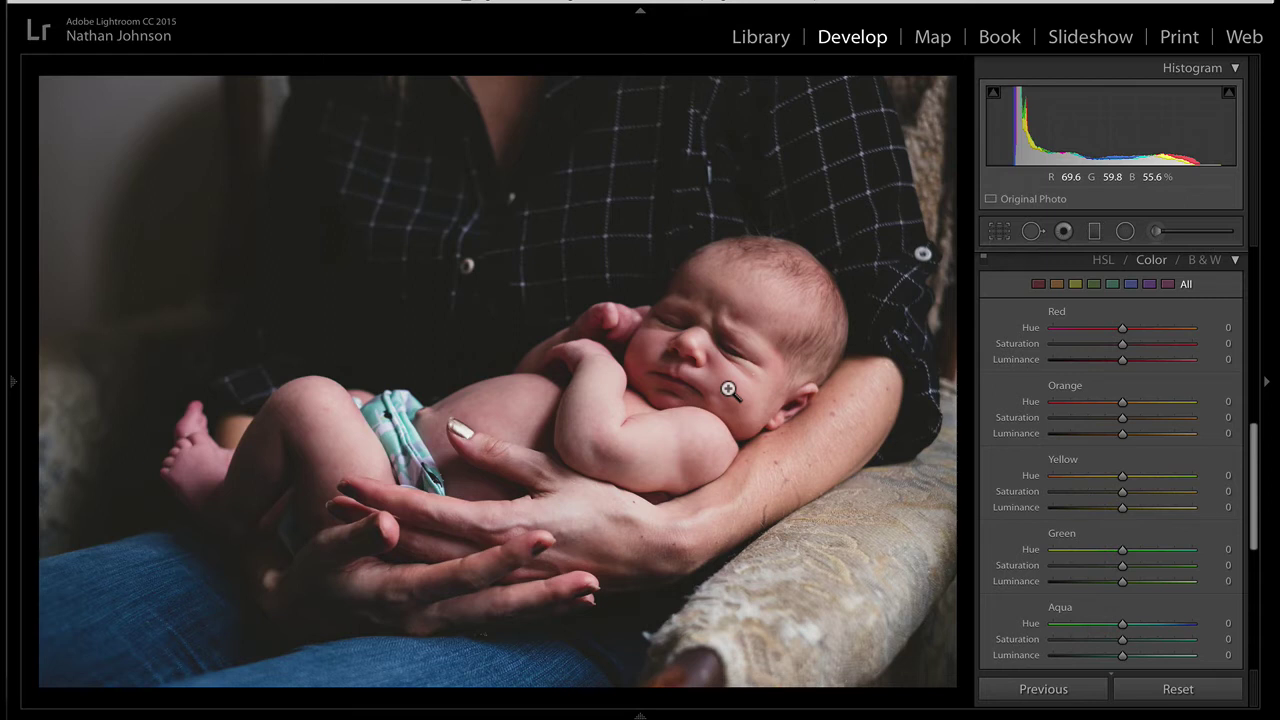
key("super+Tab")
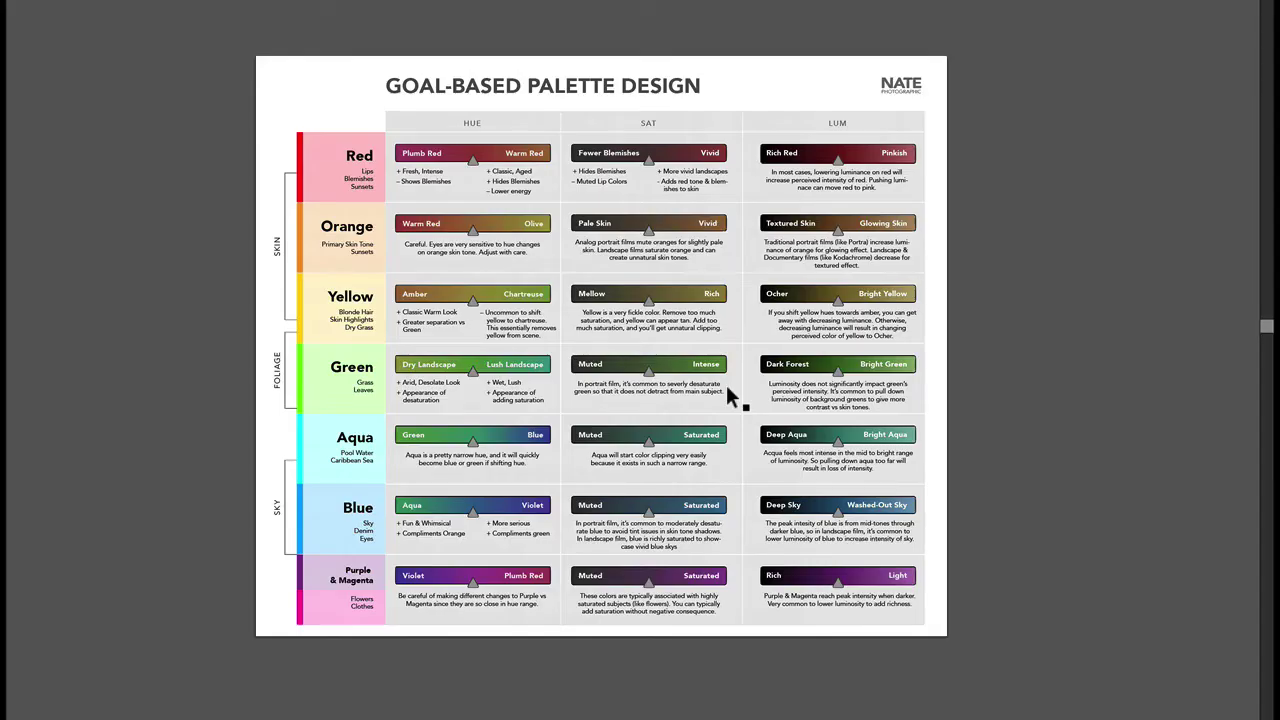
scroll(725, 382, "up", 3)
scroll(725, 382, "up", 5)
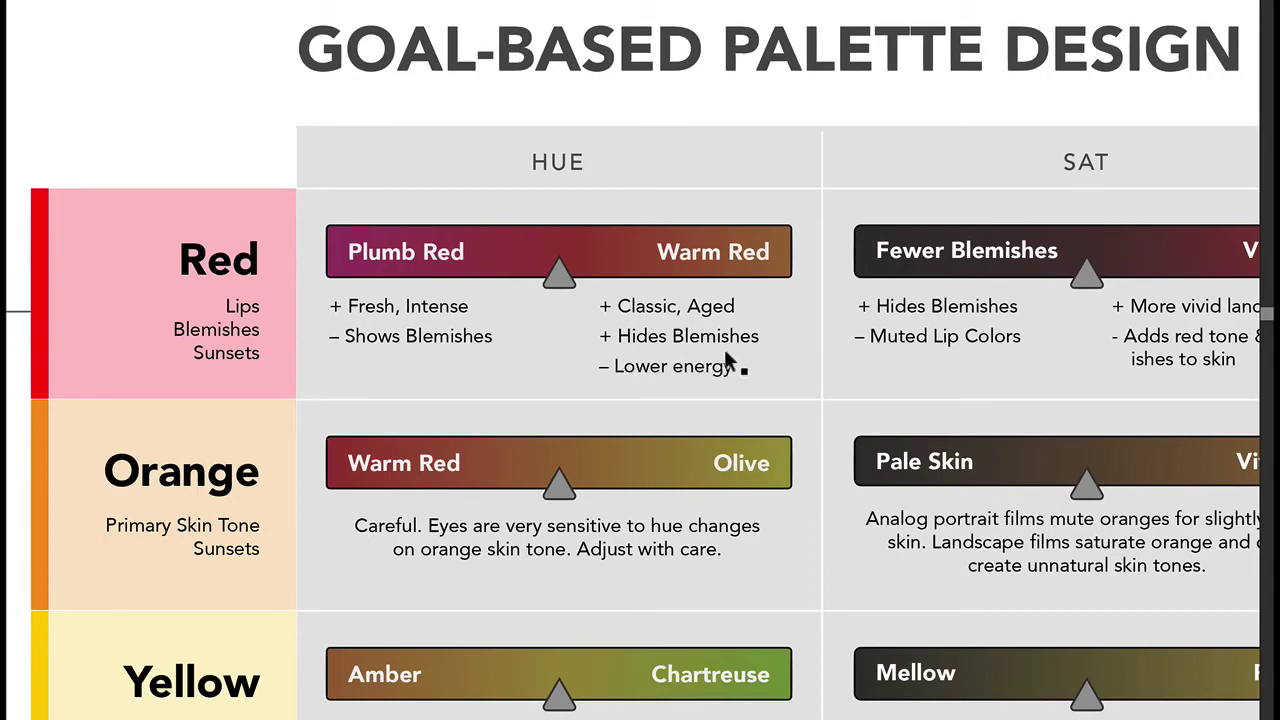
scroll(726, 362, "right", 3)
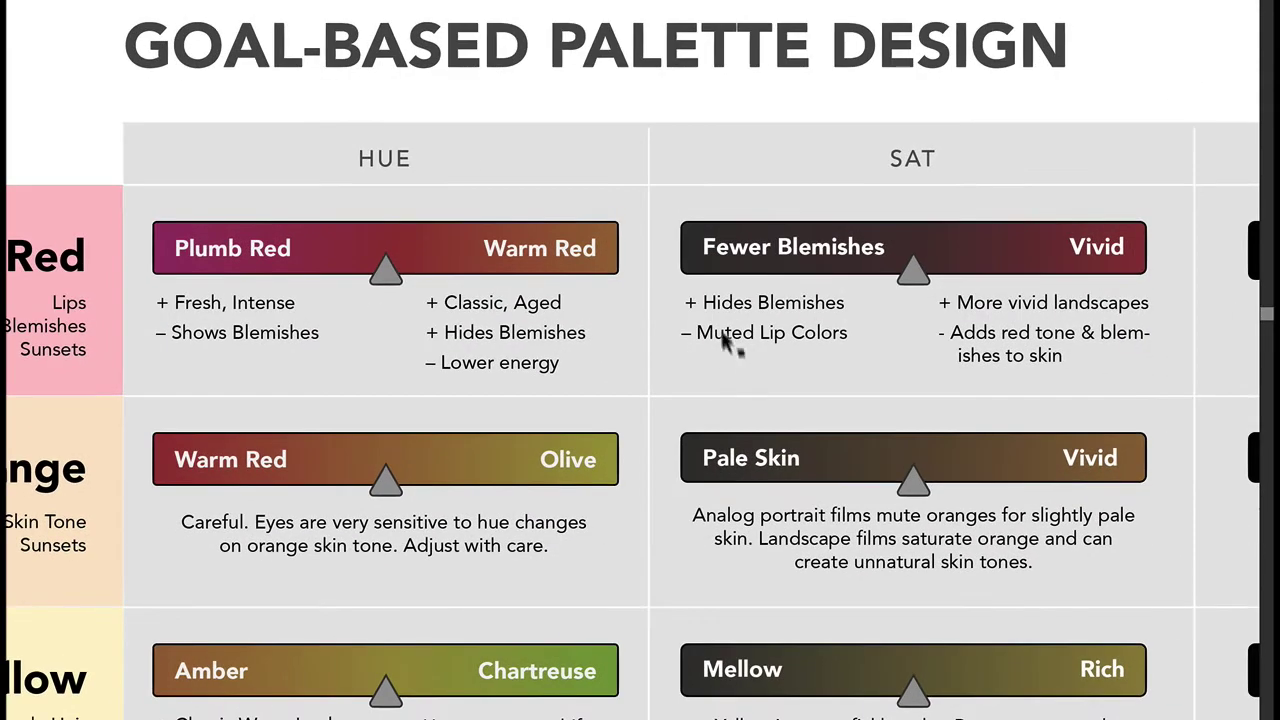
scroll(776, 318, "left", 1)
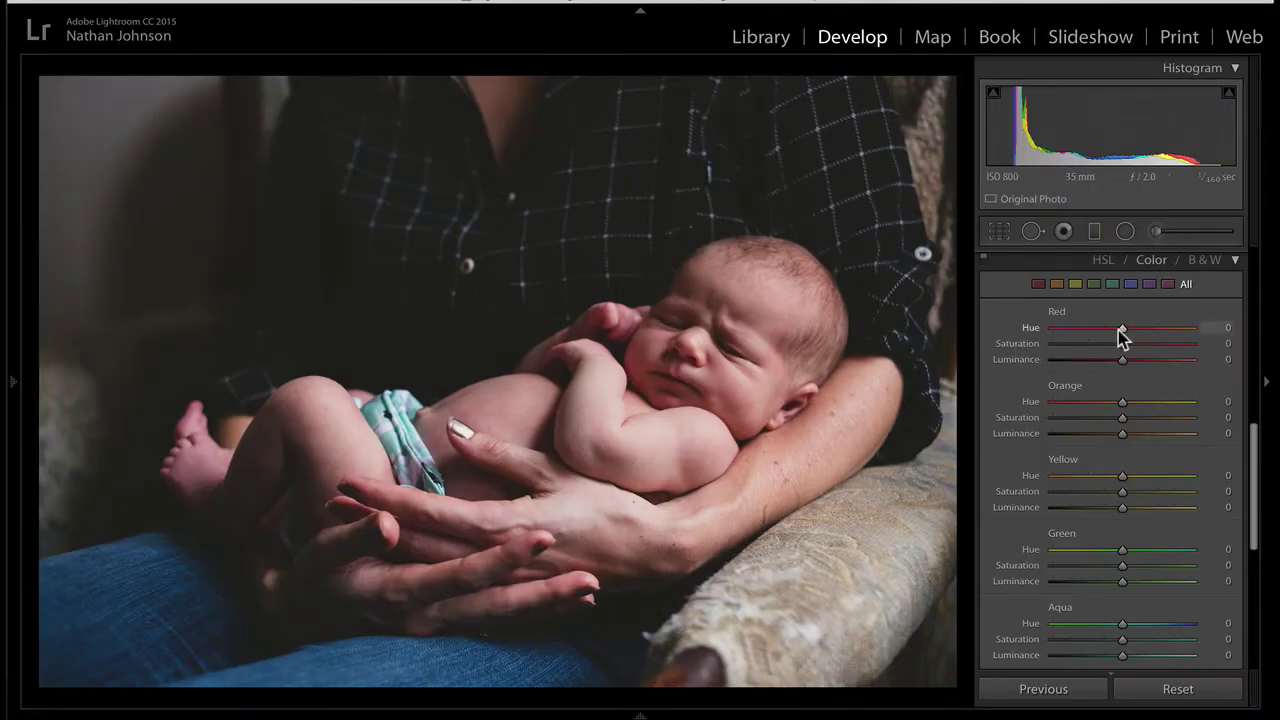
- In the HSL/Color adjustments, set the red hue to +25, red saturation to −14 and orange saturation to −9
left_click_drag(1119, 331, 1138, 327)
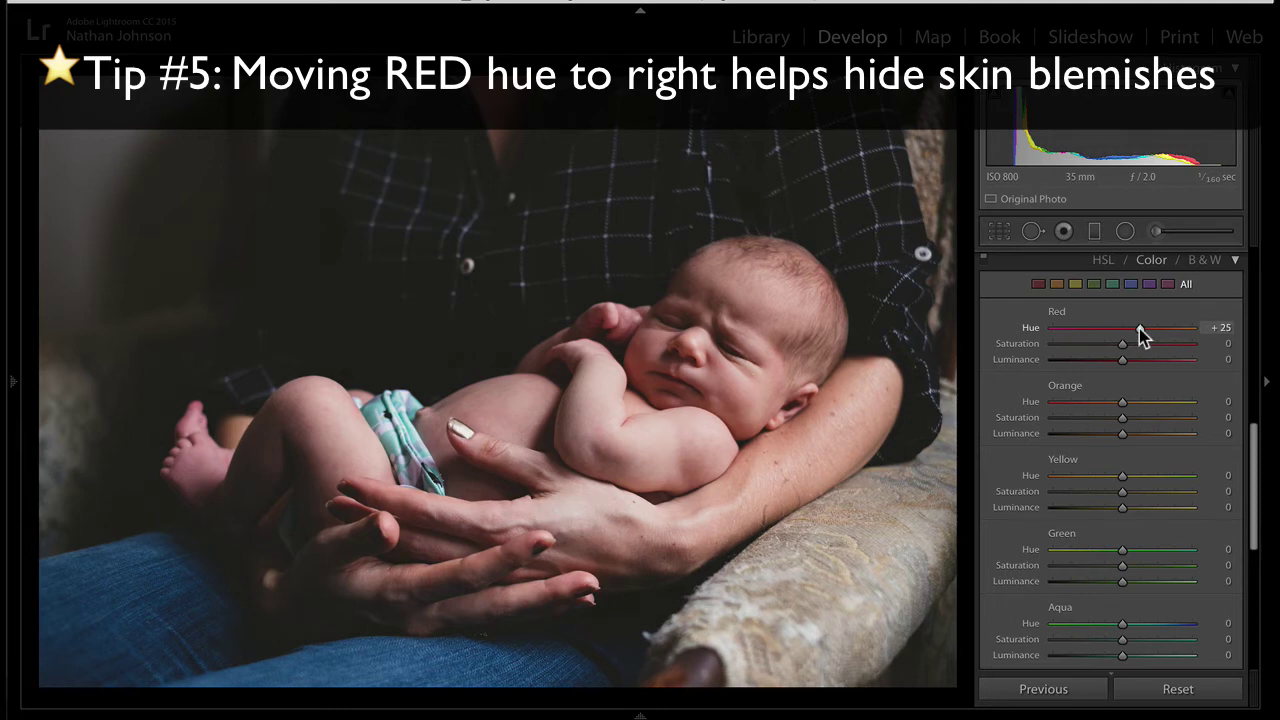
left_click_drag(1120, 344, 1111, 344)
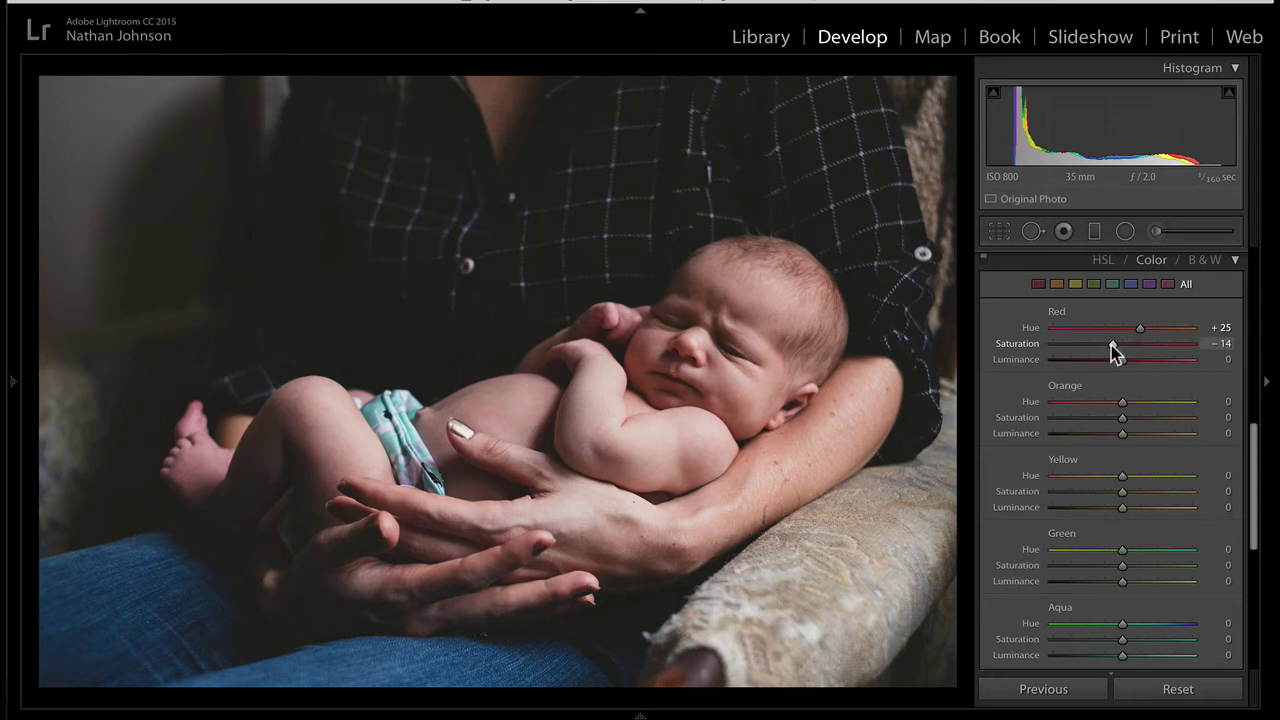
left_click_drag(1121, 418, 1122, 418)
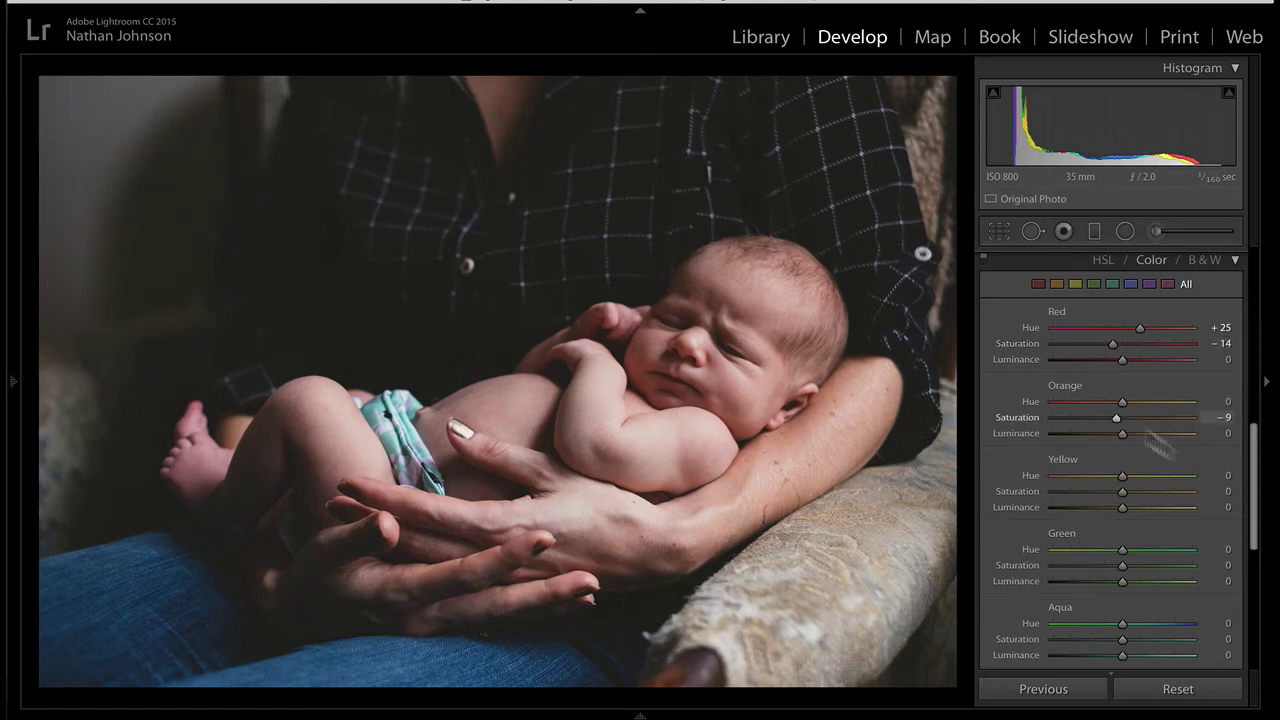
- Set the blue saturation to −48 and blue luminance to −26, and compare the photo with the color adjustments off and on
scroll(1158, 500, "down", 1)
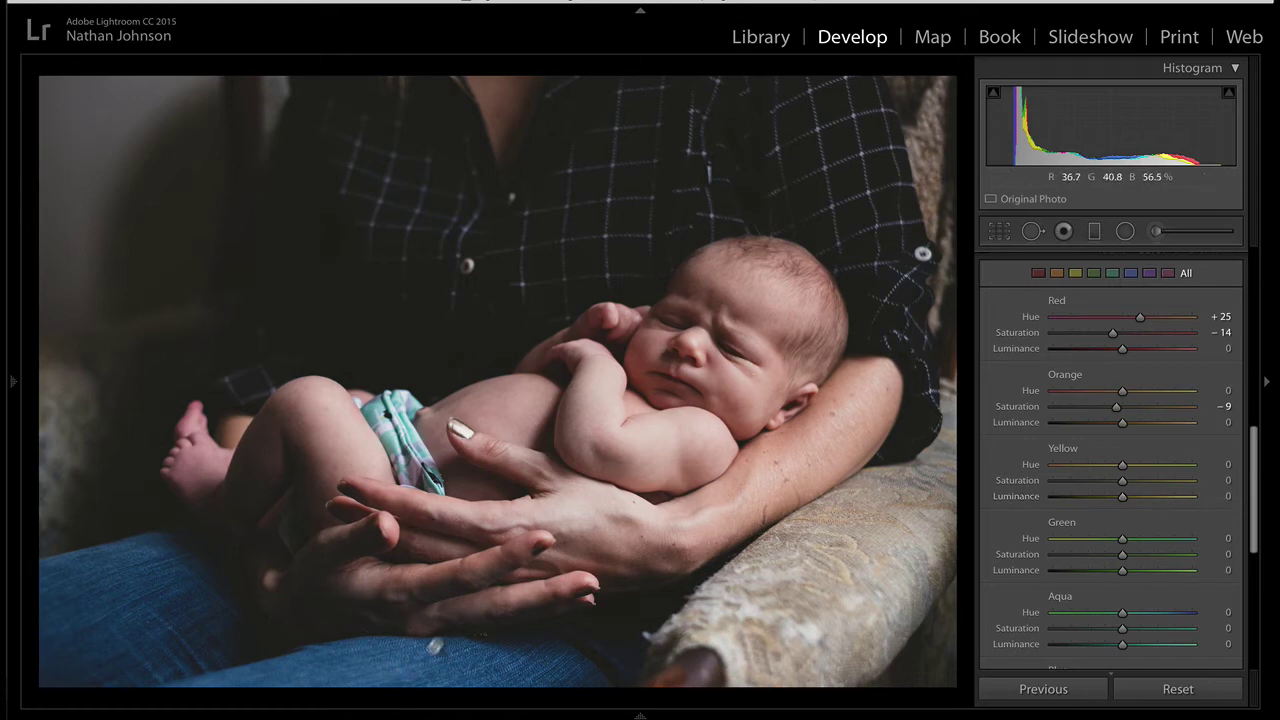
scroll(1080, 558, "down", 5)
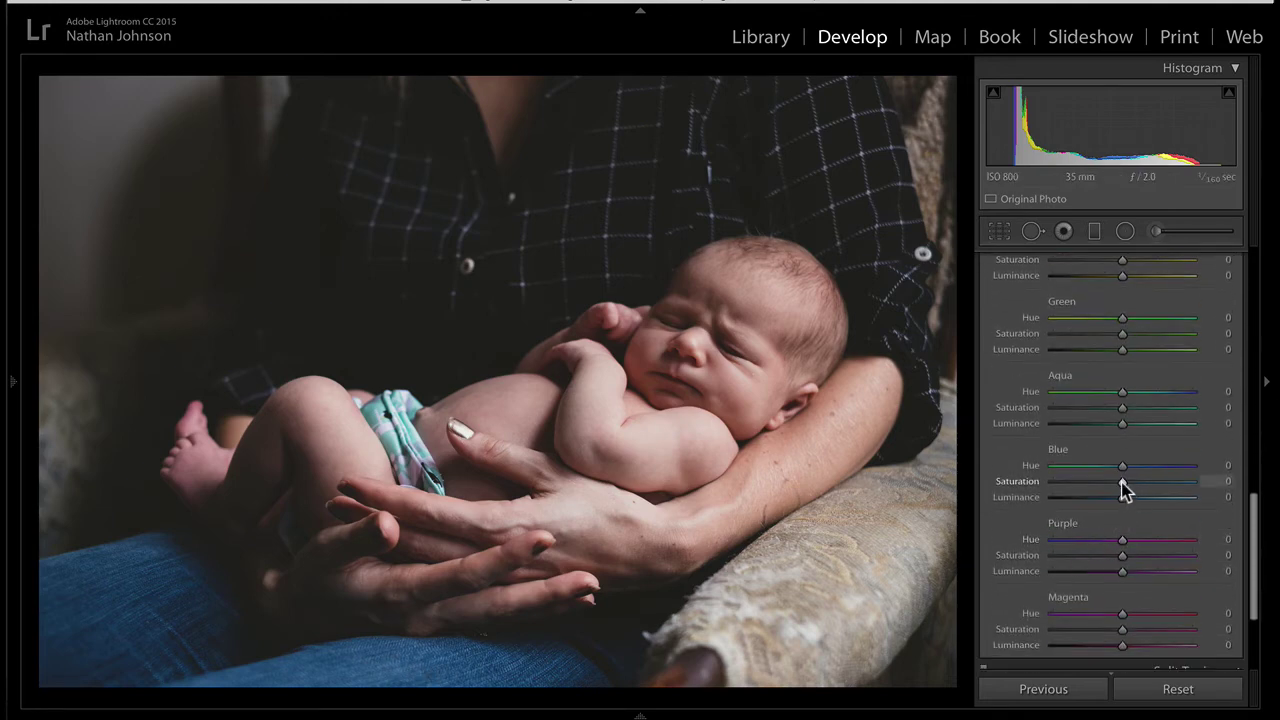
mouse_move(1123, 486)
left_mouse_down()
mouse_move(1084, 488)
mouse_move(1103, 495)
left_mouse_up()
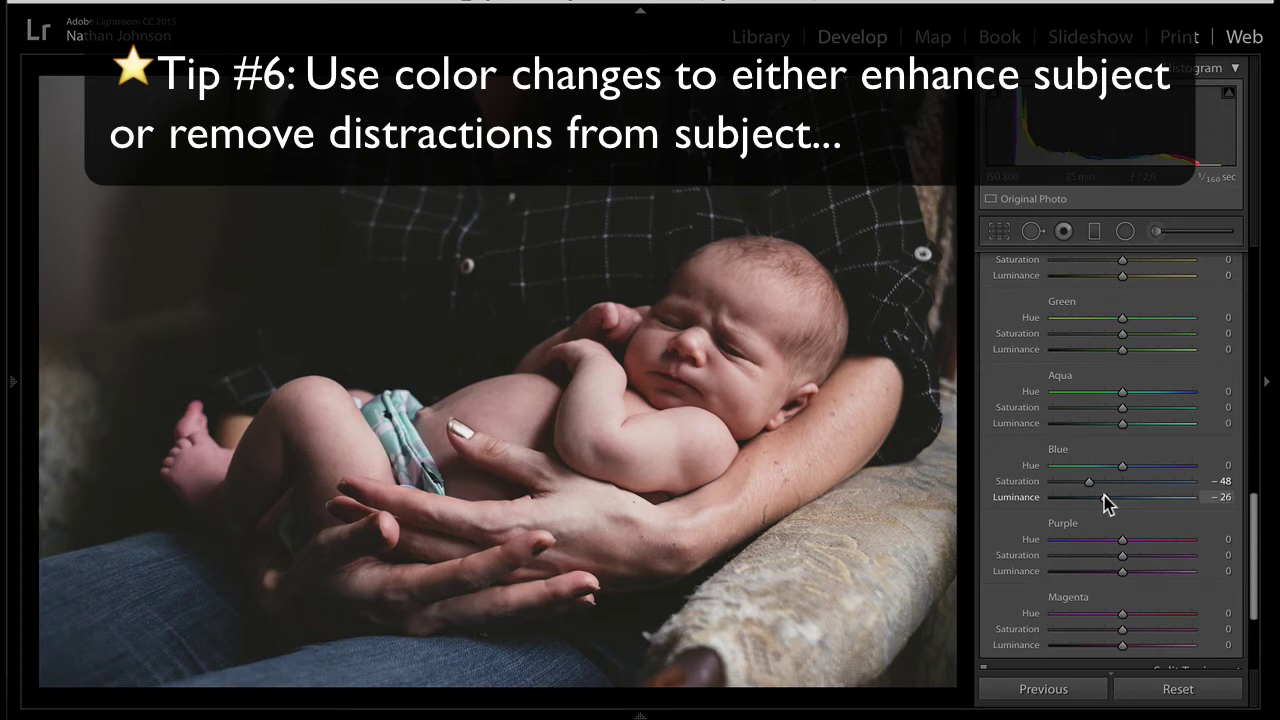
scroll(1107, 503, "up", 8)
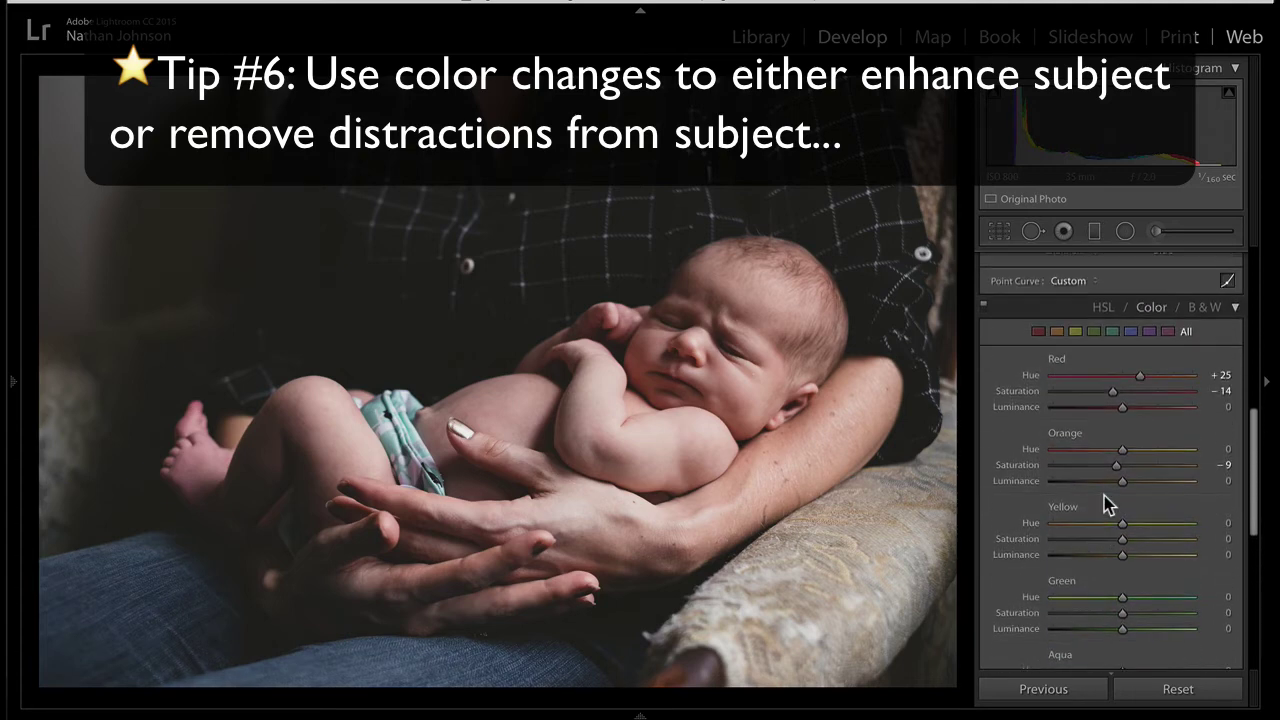
left_click(984, 308)
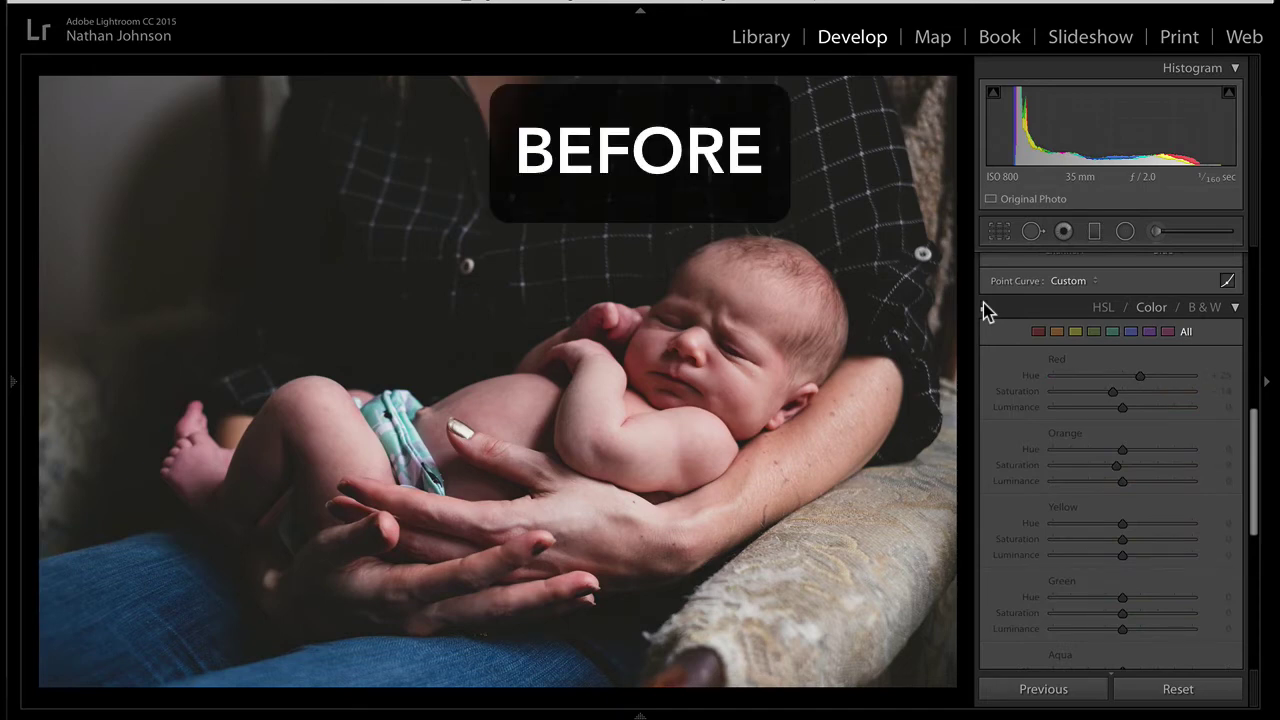
left_click(984, 308)
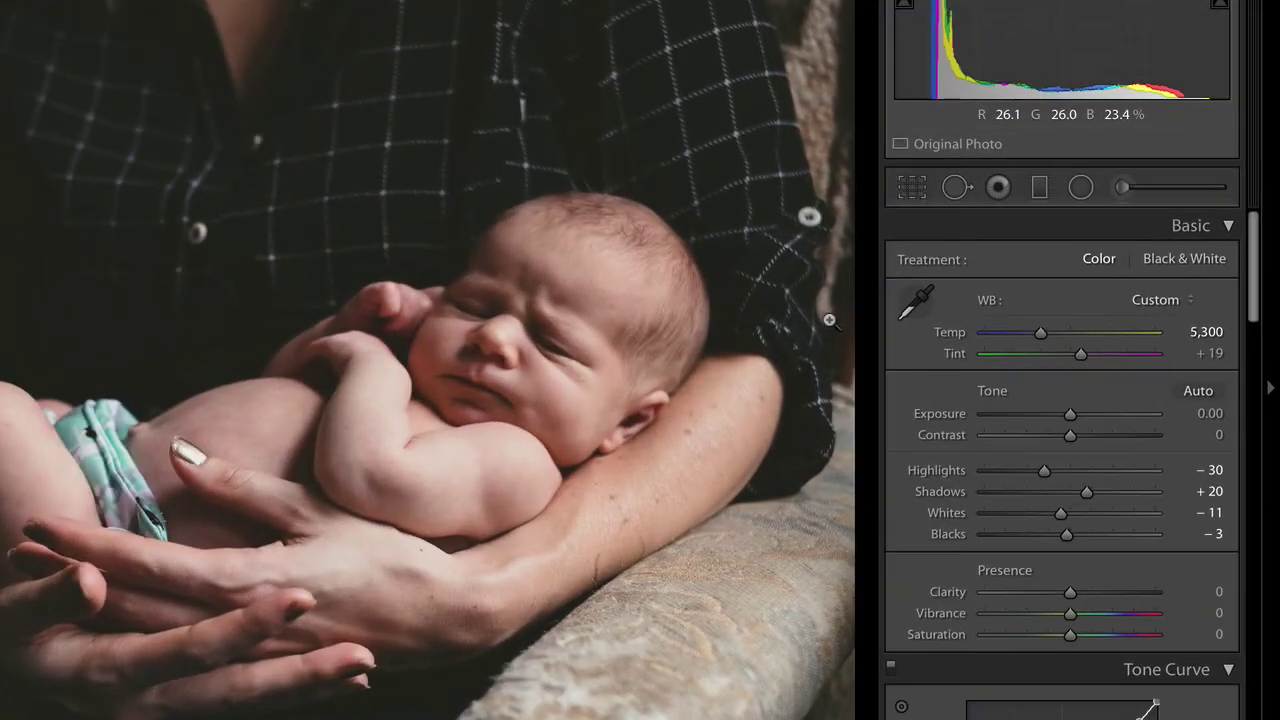
- Set up a skin-softening adjustment brush with Contrast 5, Whites 11, Blacks −13, Clarity −80 and density 55
left_click(1122, 190)
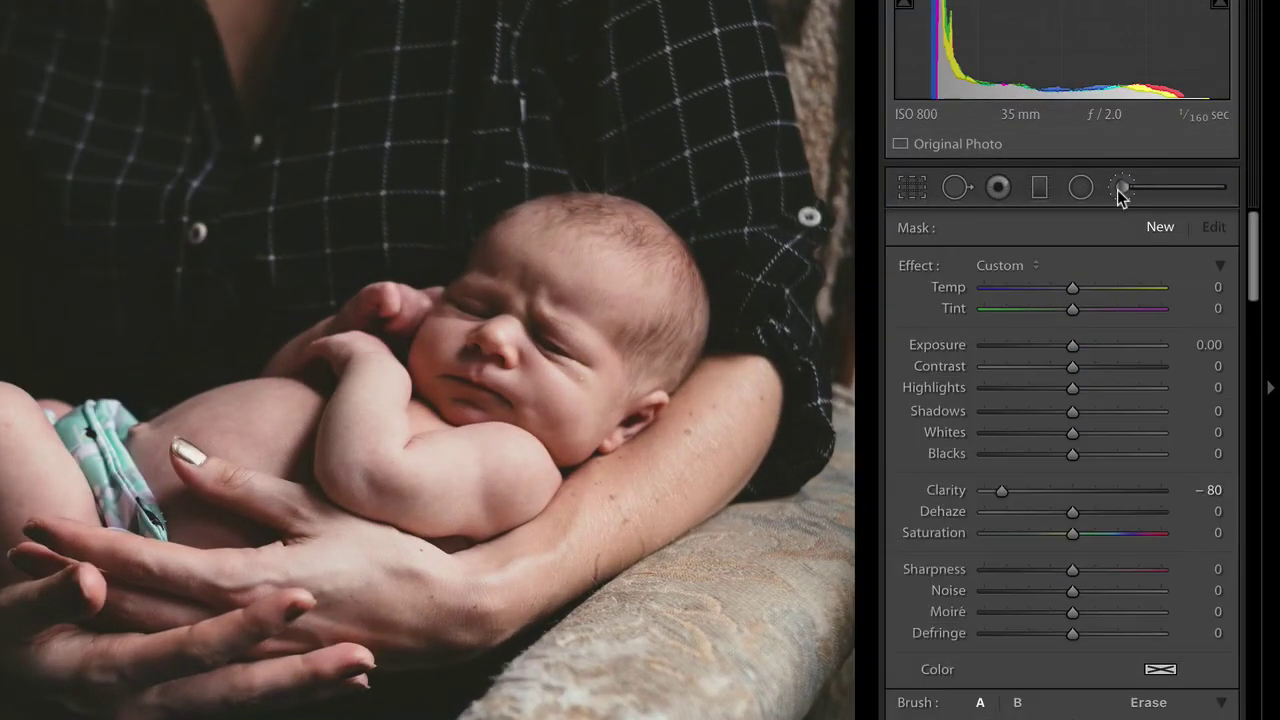
scroll(1083, 315, "down", 2)
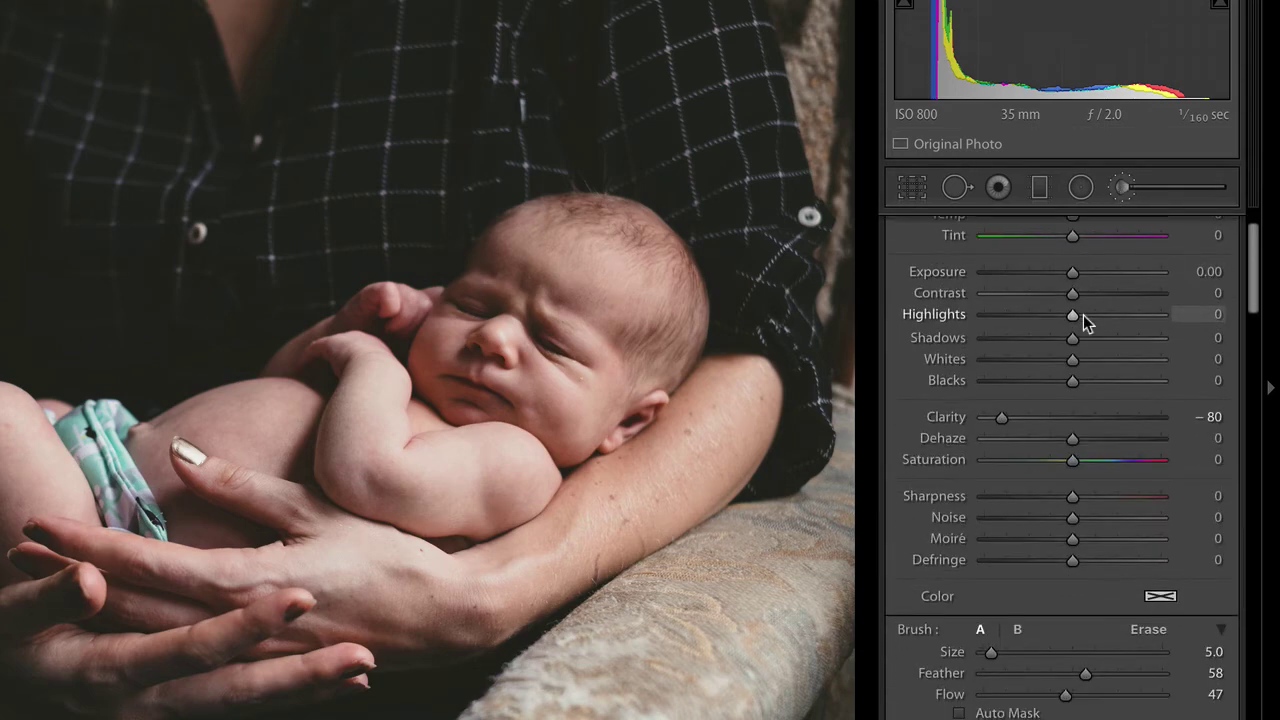
scroll(1083, 315, "up", 1)
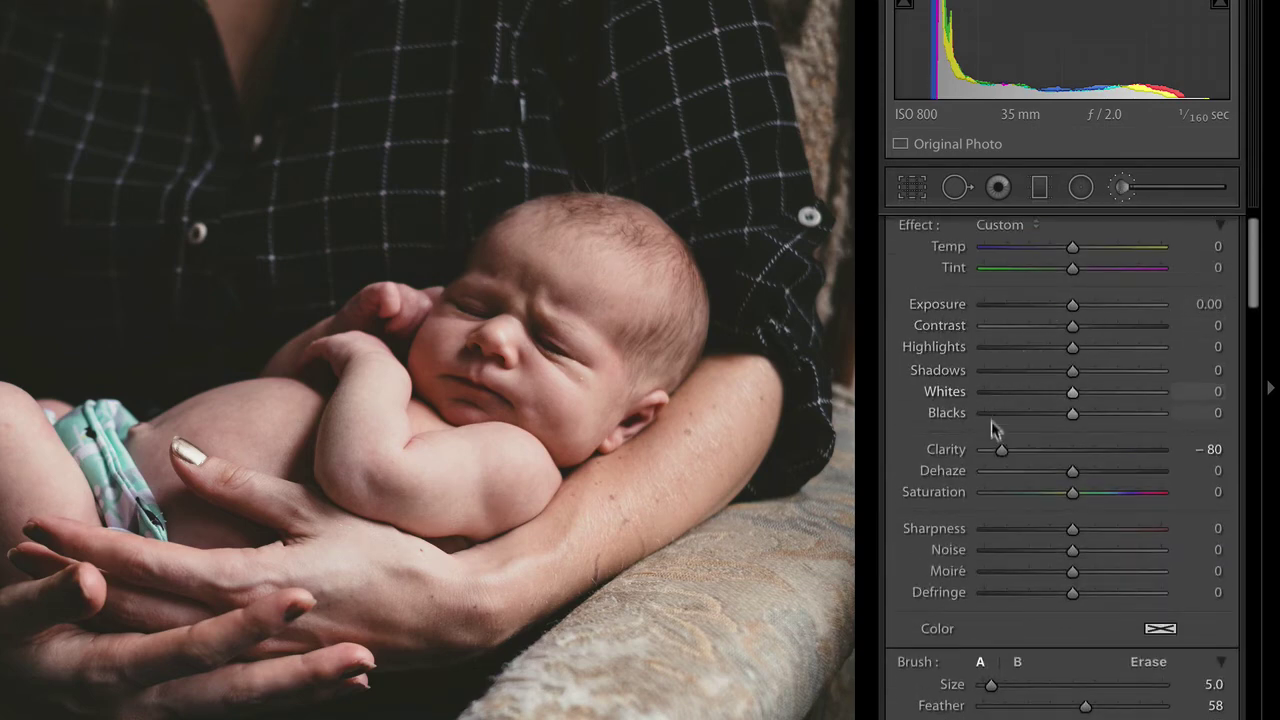
mouse_move(998, 454)
left_mouse_down()
mouse_move(1016, 452)
mouse_move(1004, 455)
left_mouse_up()
scroll(1240, 370, "up", 1)
mouse_move(1073, 407)
left_mouse_down()
mouse_move(1084, 405)
mouse_move(1062, 426)
left_mouse_up()
left_click_drag(1073, 340, 1081, 345)
scroll(1077, 370, "down", 5)
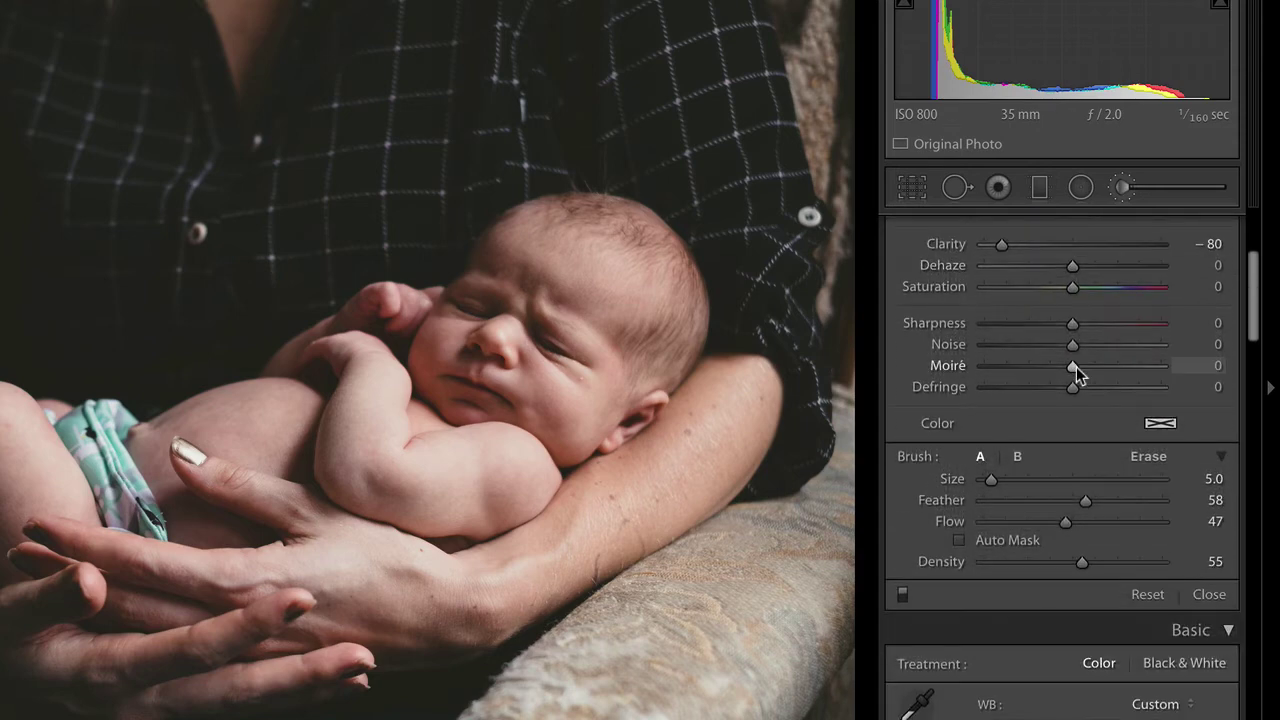
scroll(1097, 580, "down", 2)
left_click_drag(1060, 457, 1079, 494)
scroll(646, 334, "down", 5)
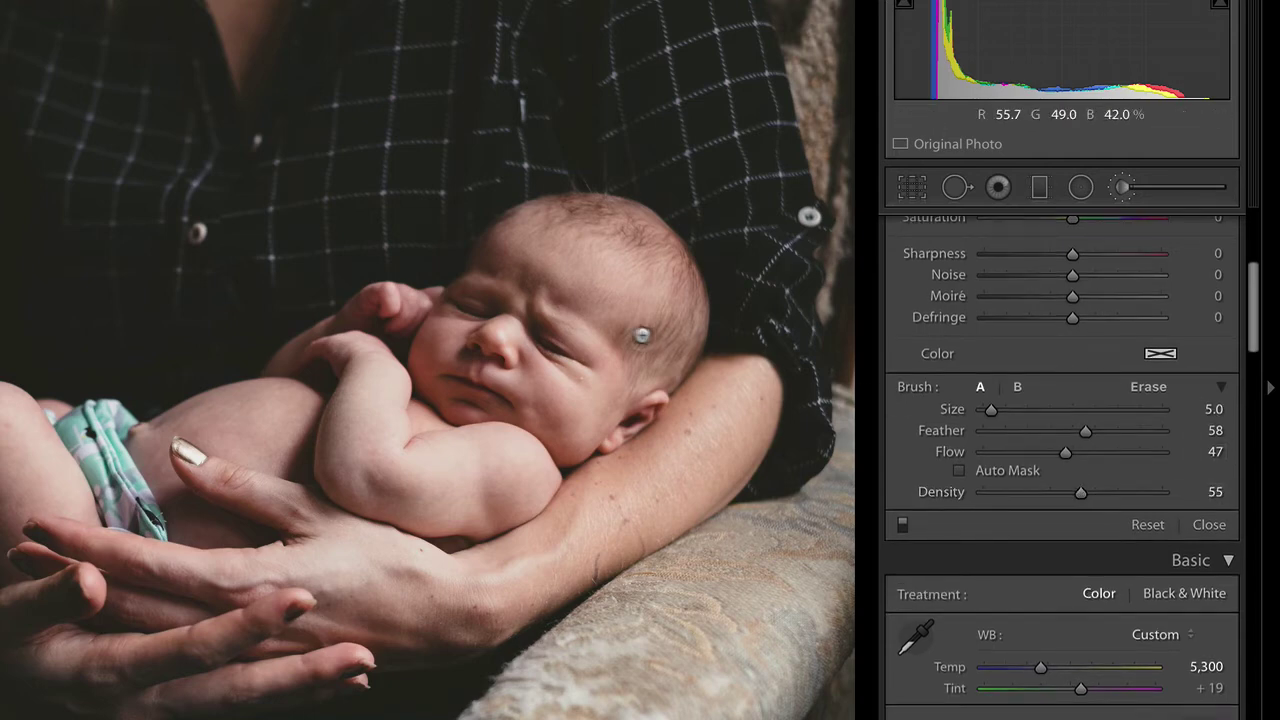
- Set the brush size to 6.0 and paint the softening mask over the baby's forehead, cheeks, nose and chin
scroll(632, 333, "up", 4)
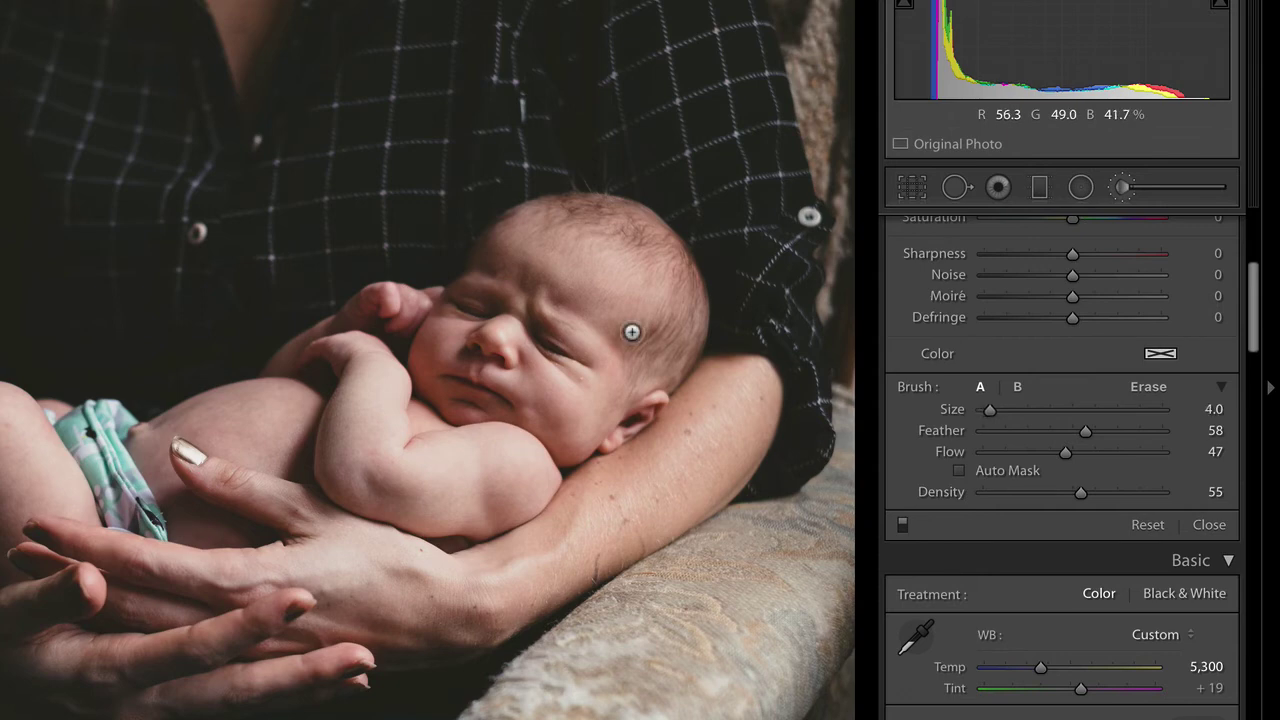
key("bracketright")
key("bracketright")
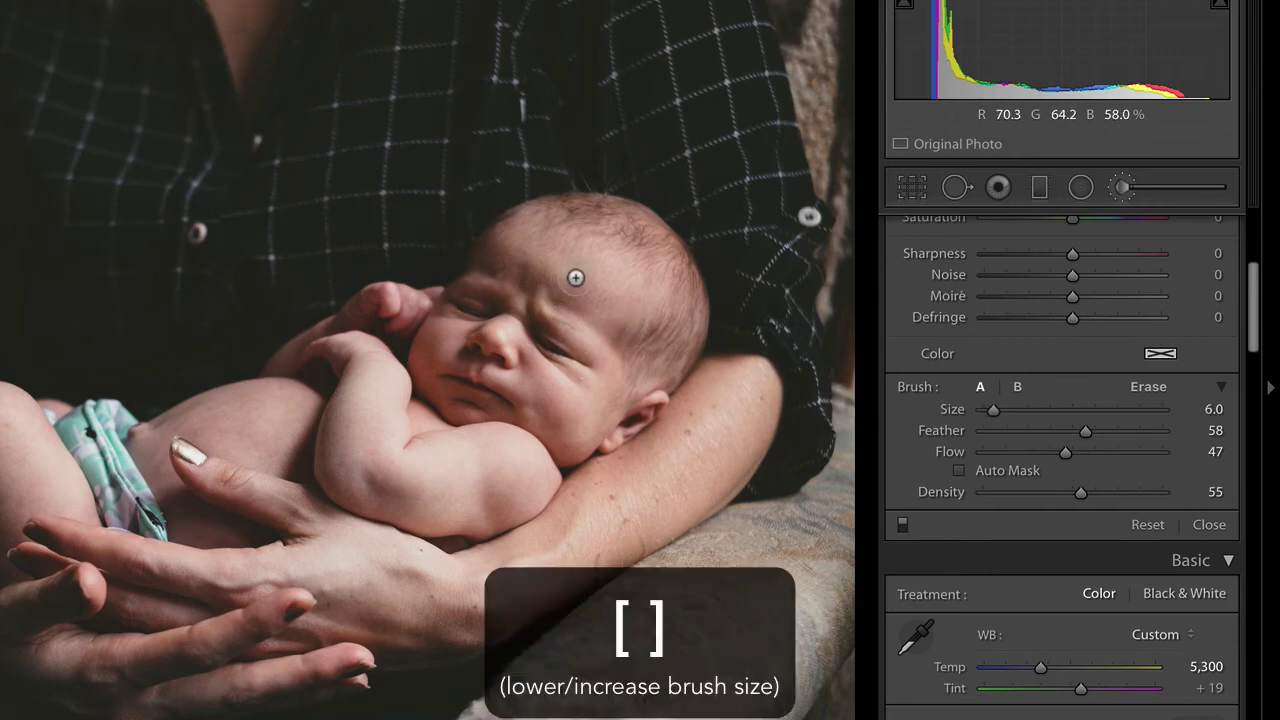
left_click_drag(511, 253, 600, 258)
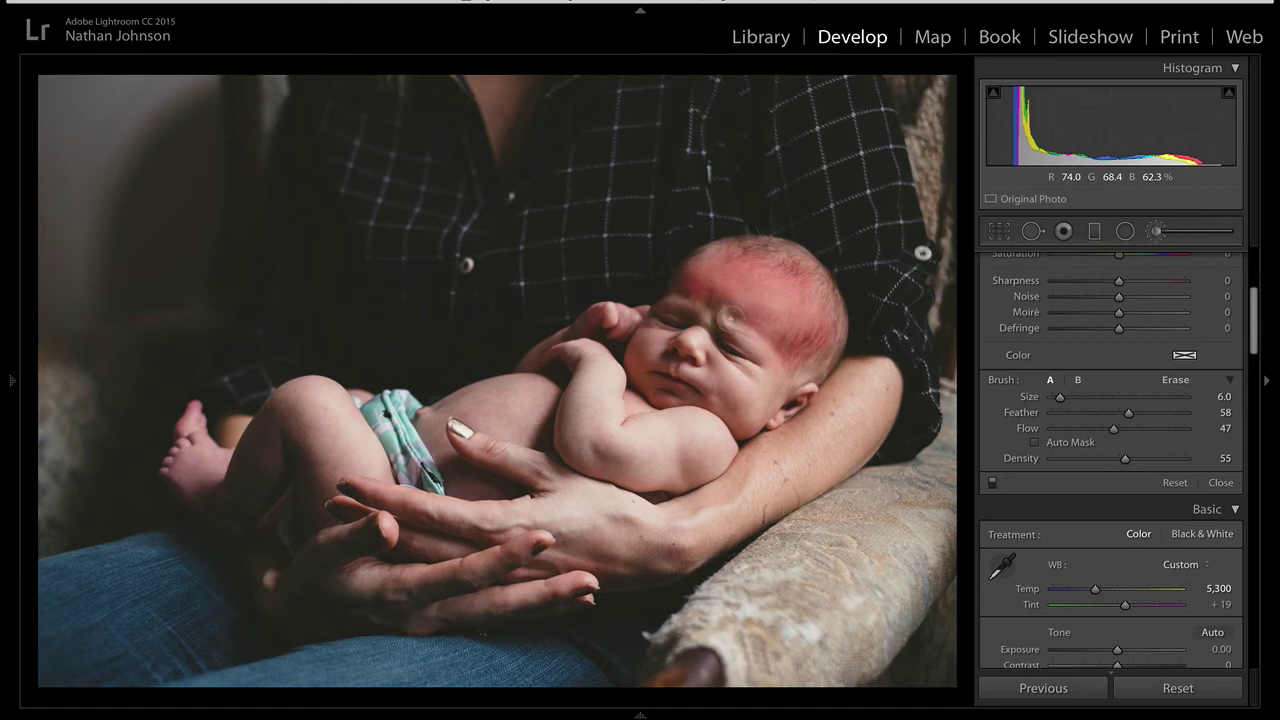
mouse_move(693, 301)
left_mouse_down()
mouse_move(668, 304)
mouse_move(678, 282)
left_mouse_up()
mouse_move(784, 357)
left_mouse_down()
mouse_move(760, 395)
mouse_move(790, 403)
mouse_move(738, 420)
left_mouse_up()
mouse_move(681, 360)
left_mouse_down()
mouse_move(702, 324)
mouse_move(672, 364)
mouse_move(635, 354)
mouse_move(653, 389)
mouse_move(713, 398)
left_mouse_up()
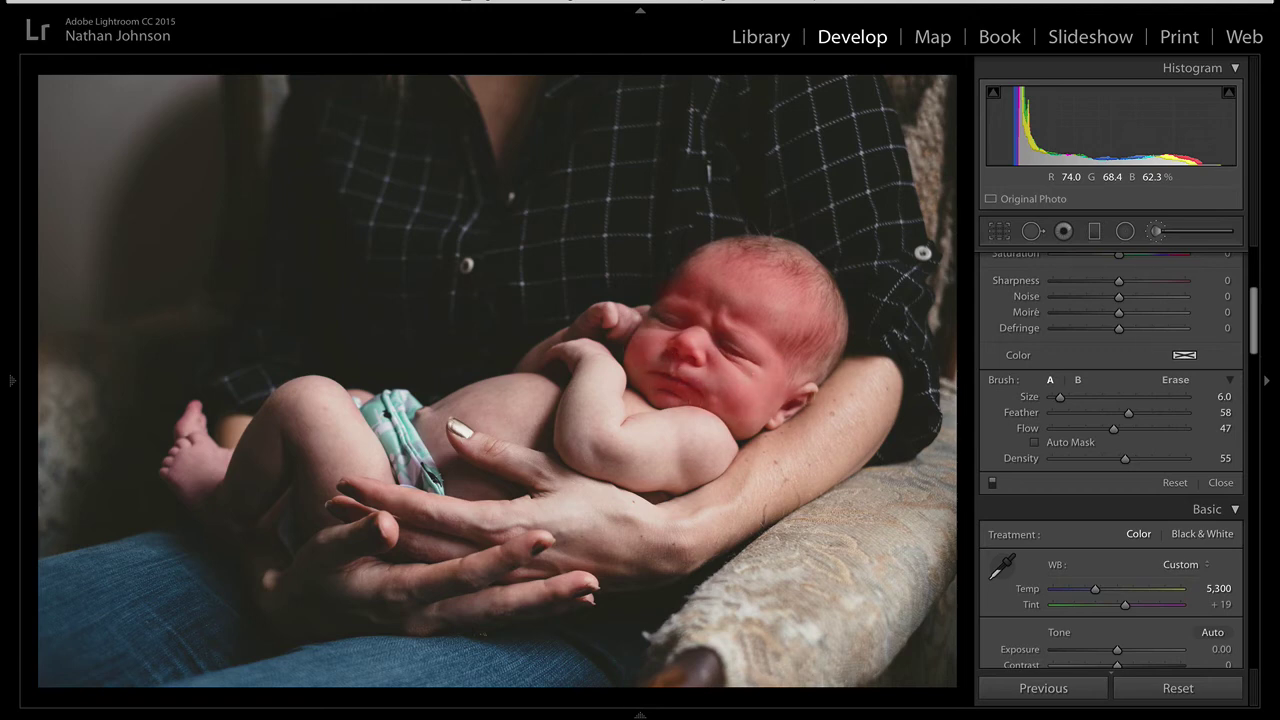
- Extend the mask over the baby's arms, hands, torso and legs, erasing the spill onto the dark background
mouse_move(700, 425)
left_mouse_down()
mouse_move(688, 432)
mouse_move(706, 458)
left_mouse_up()
left_click_drag(608, 457, 660, 422)
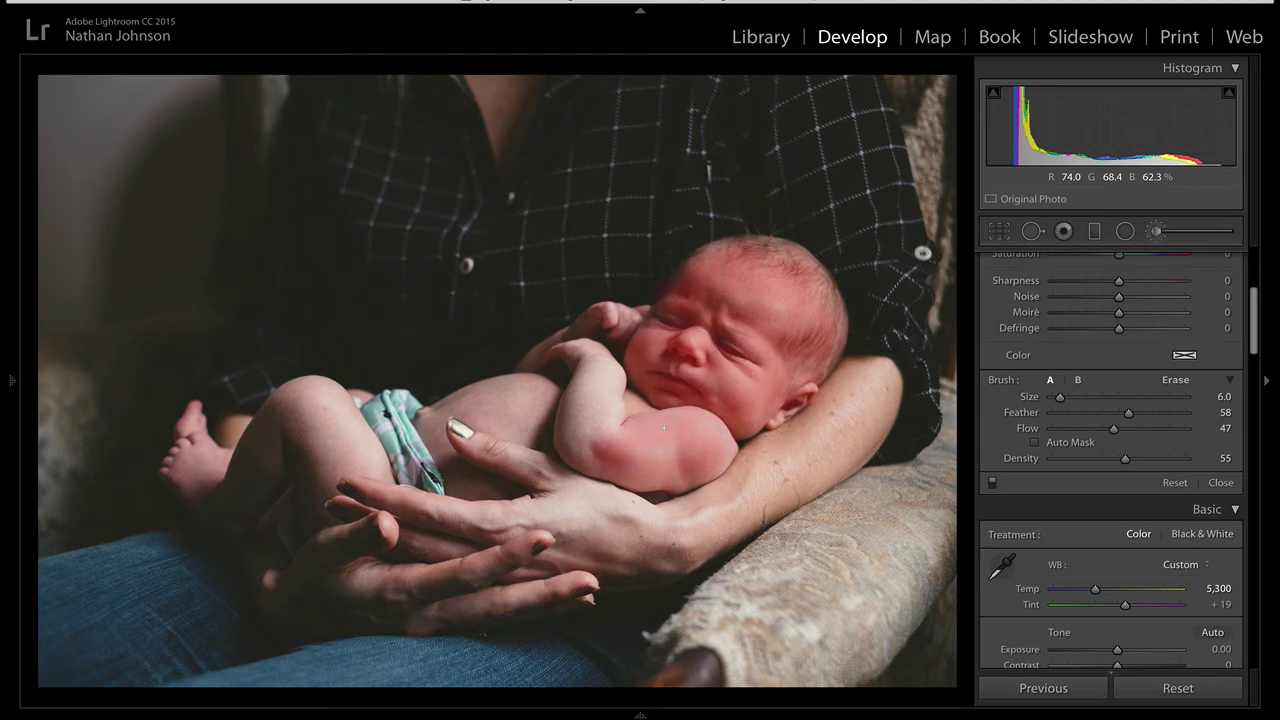
mouse_move(582, 437)
left_mouse_down()
mouse_move(560, 435)
mouse_move(630, 380)
mouse_move(568, 397)
left_mouse_up()
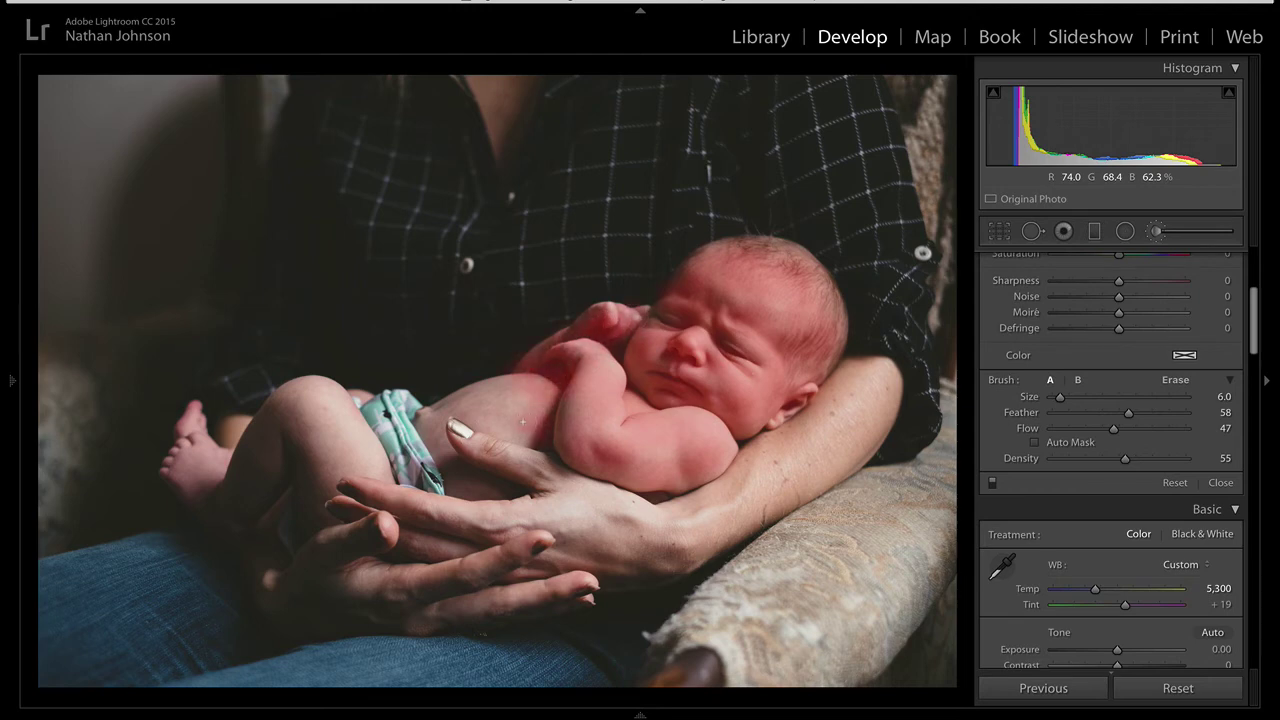
mouse_move(488, 397)
left_mouse_down()
mouse_move(473, 380)
mouse_move(521, 366)
left_mouse_up()
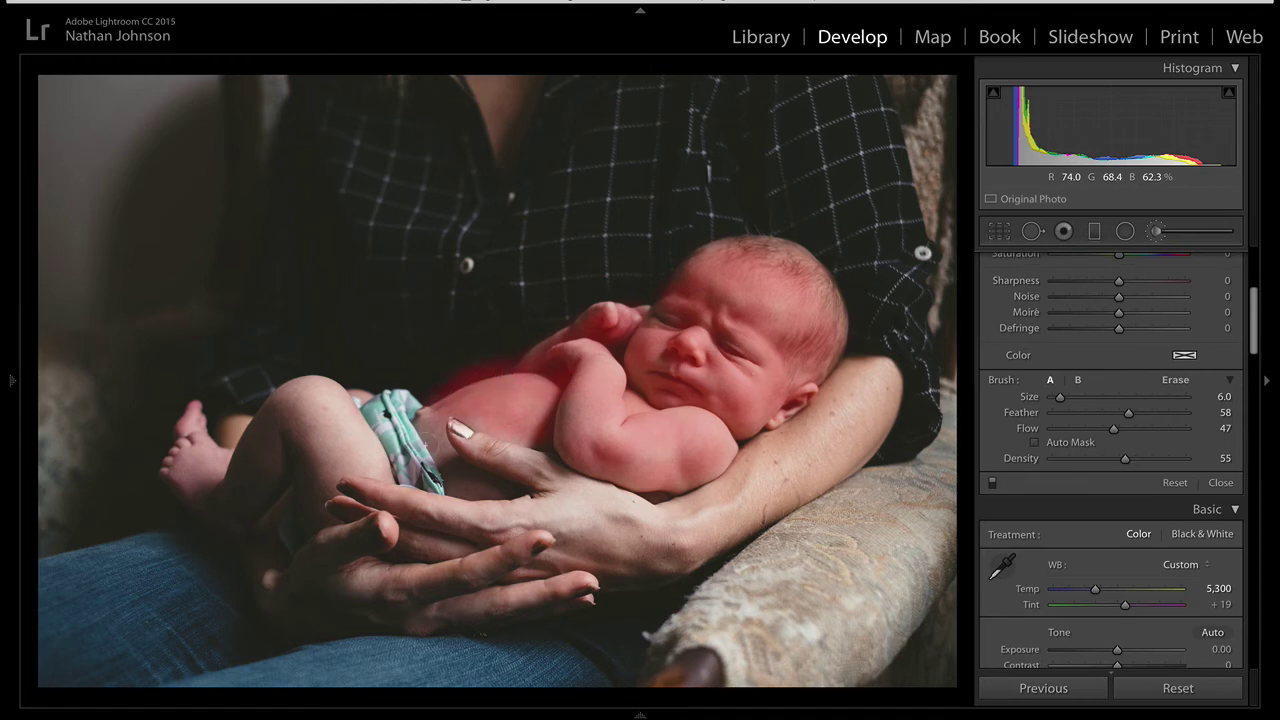
mouse_move(466, 473)
left_mouse_down()
mouse_move(519, 490)
mouse_move(447, 479)
left_mouse_up()
key("alt")
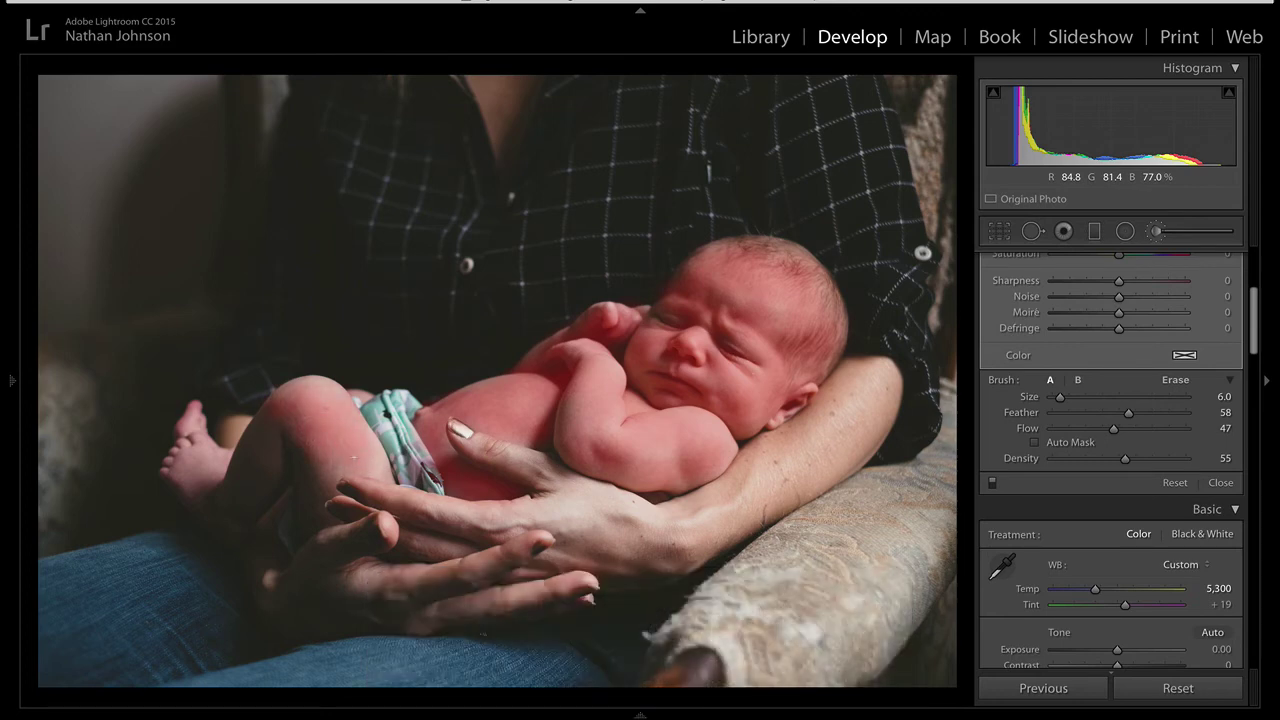
mouse_move(315, 505)
left_mouse_down()
mouse_move(298, 452)
mouse_move(255, 488)
mouse_move(279, 452)
mouse_move(243, 447)
mouse_move(270, 415)
mouse_move(256, 469)
mouse_move(278, 489)
mouse_move(239, 530)
mouse_move(179, 467)
mouse_move(217, 485)
mouse_move(195, 412)
mouse_move(183, 474)
mouse_move(236, 507)
mouse_move(289, 465)
mouse_move(270, 447)
mouse_move(284, 433)
mouse_move(263, 475)
mouse_move(343, 433)
mouse_move(363, 438)
mouse_move(383, 478)
left_mouse_up()
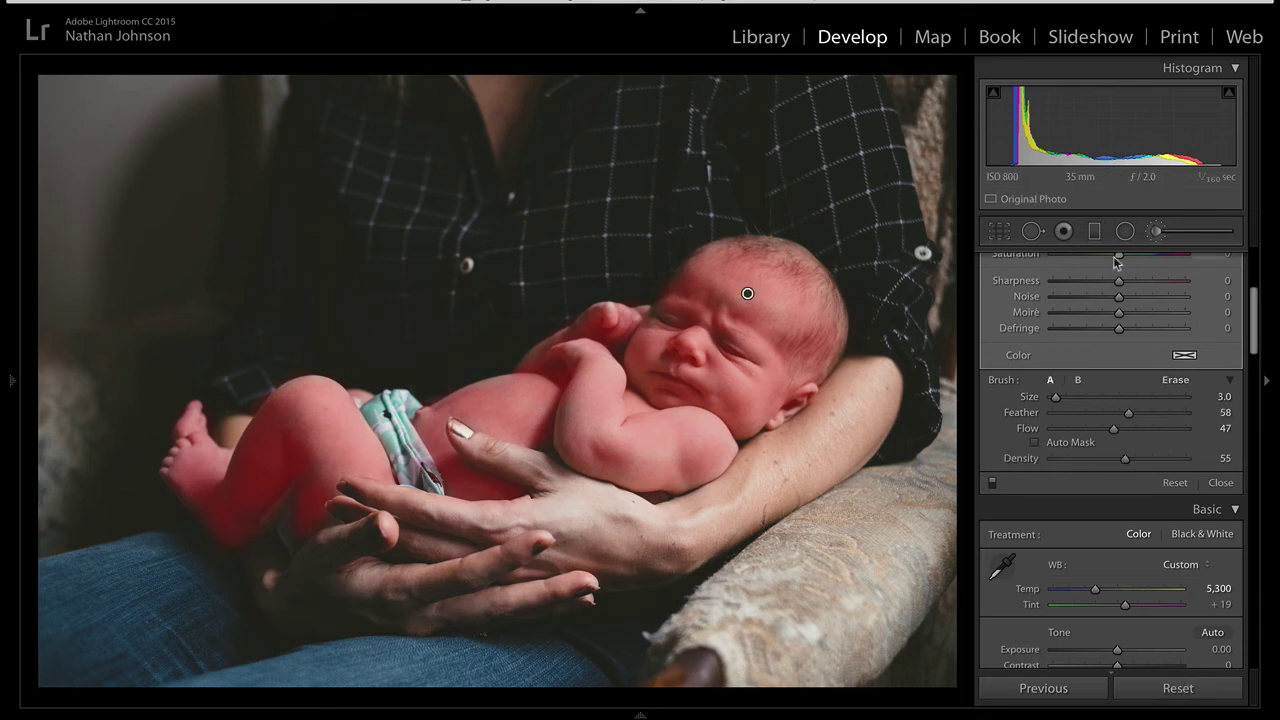
- Reopen the brush adjustment on the baby's skin, set its exposure to 0.20 and close the brush
left_click(1155, 231)
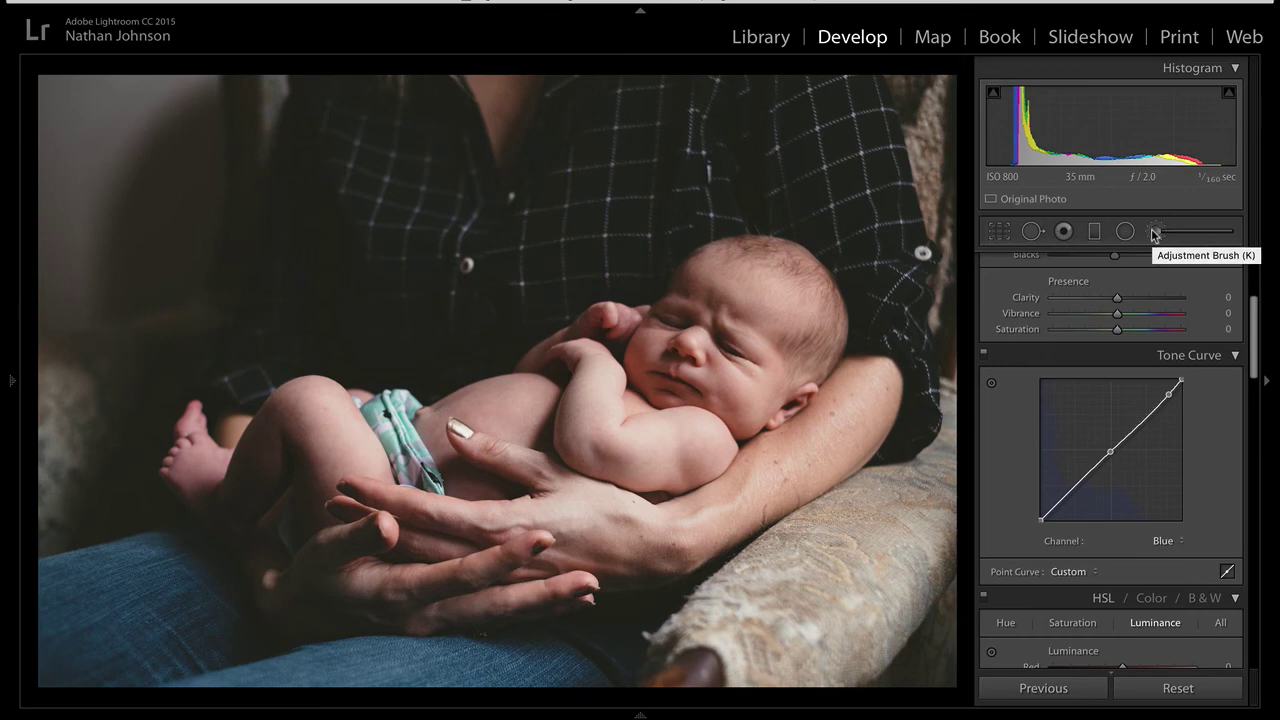
left_click(1155, 231)
left_click(747, 296)
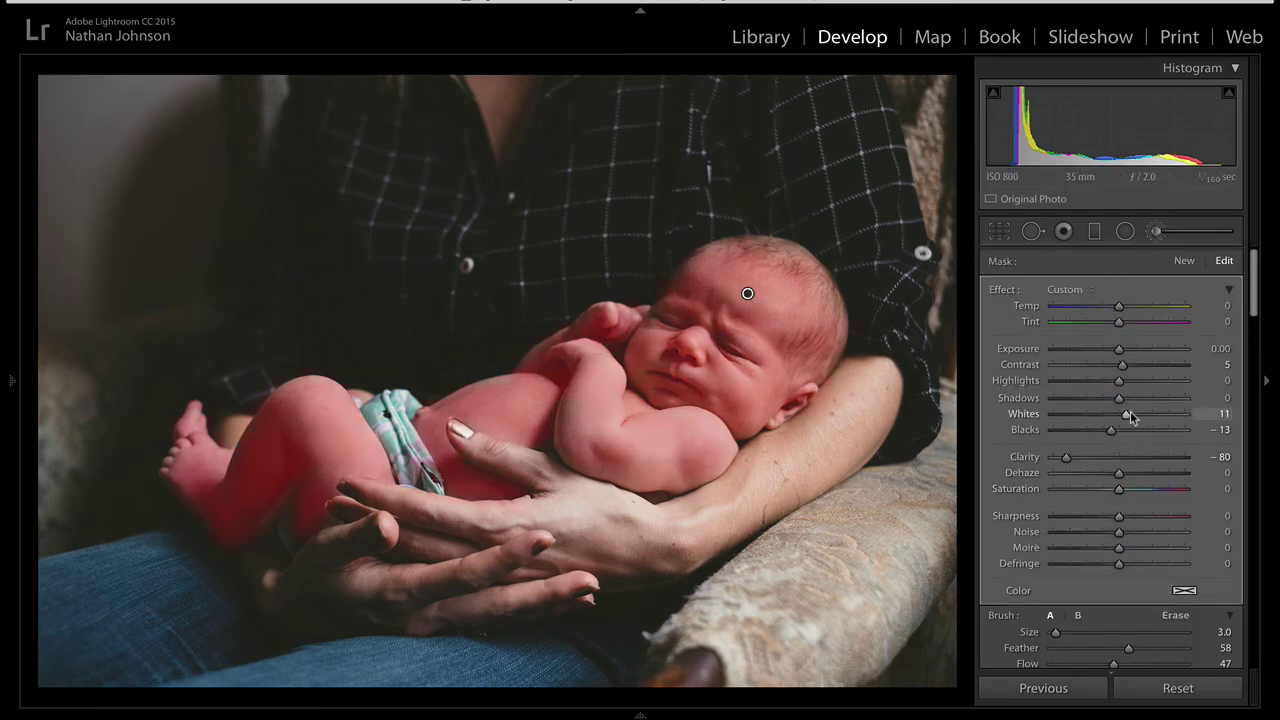
left_click(1213, 348)
key("BackSpace")
key("Return")
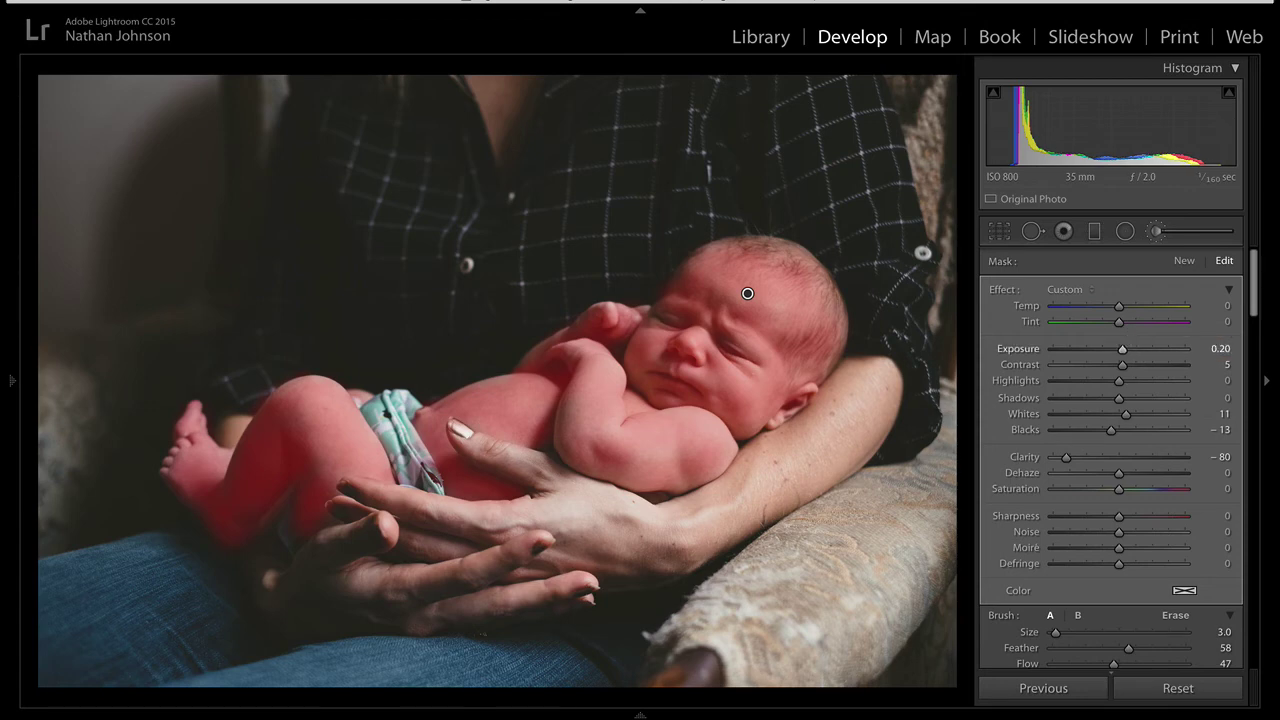
left_click(1158, 231)
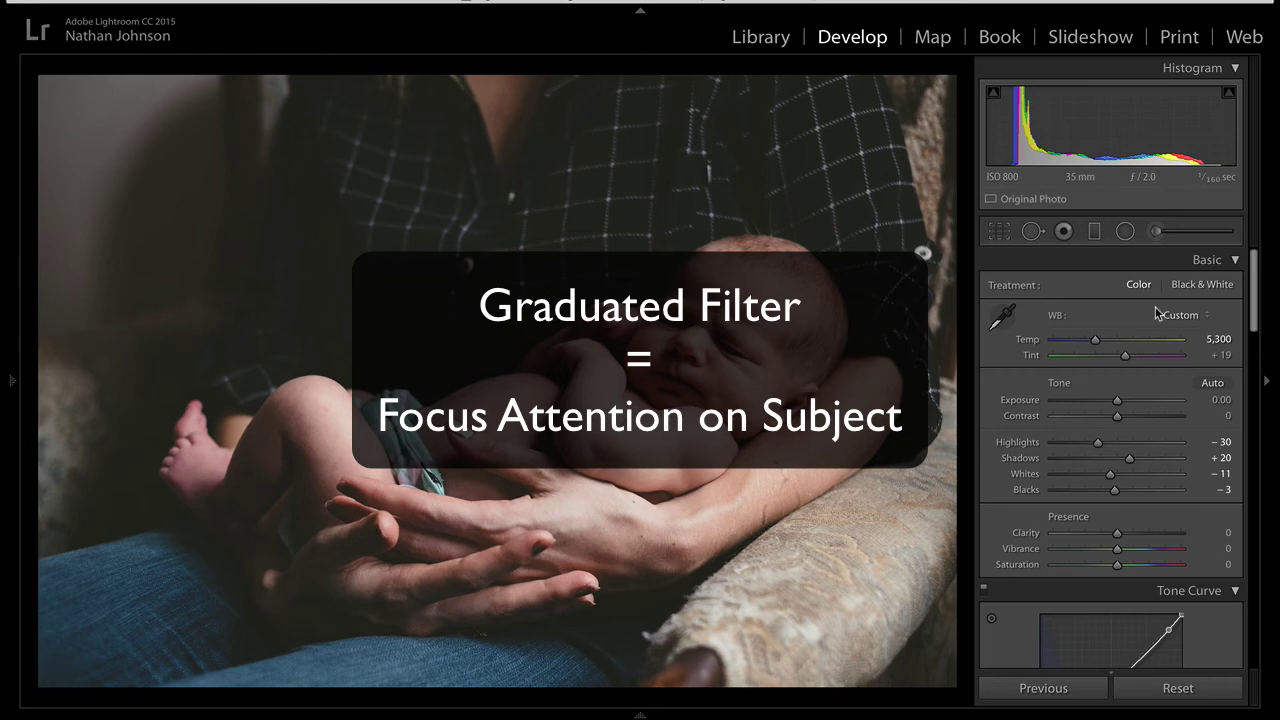
- Set up a graduated filter with Exposure −0.30 and Contrast, Whites, Blacks and Clarity reset to 0
left_click(1095, 232)
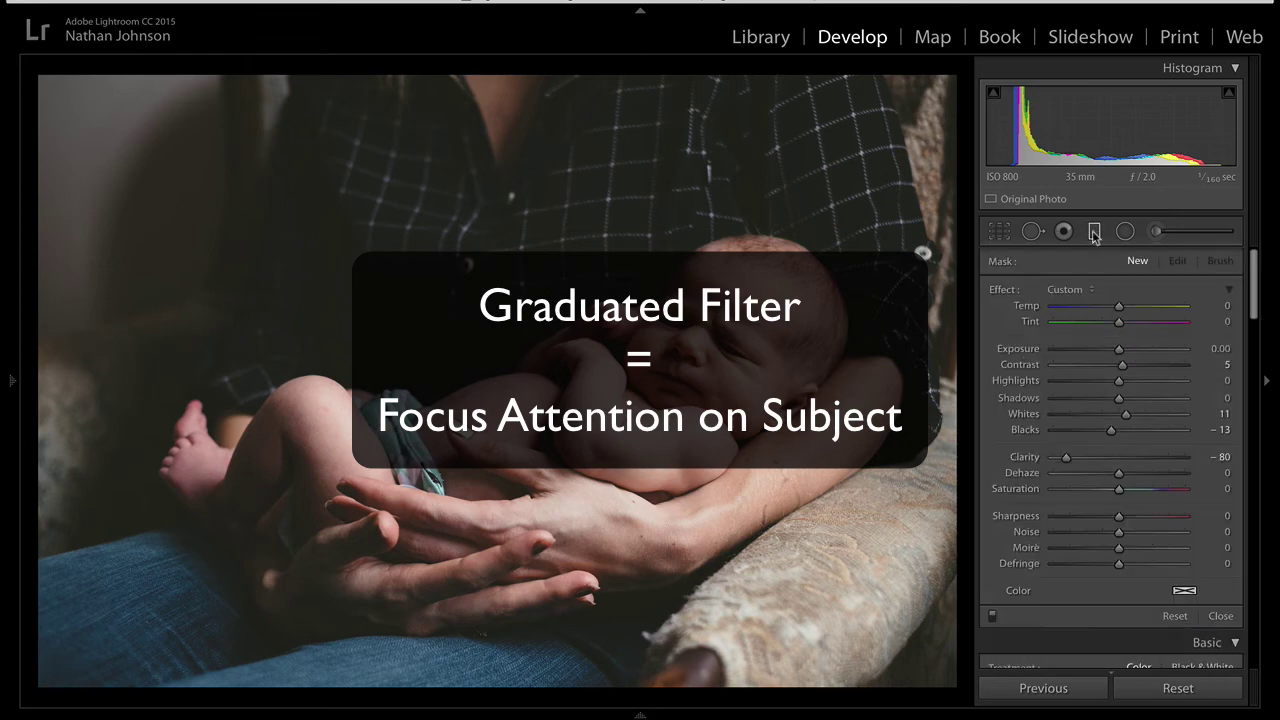
double_click(1122, 414)
double_click(1112, 429)
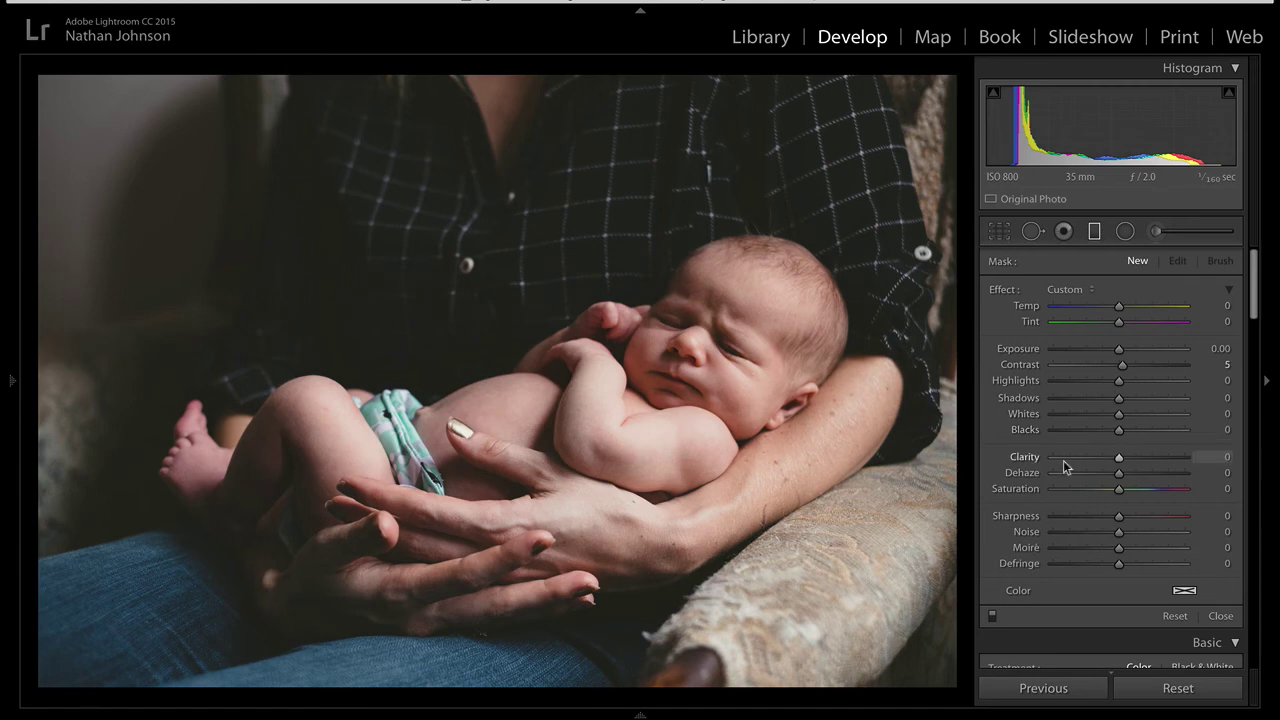
double_click(1132, 366)
left_click(1213, 348)
type("-.3")
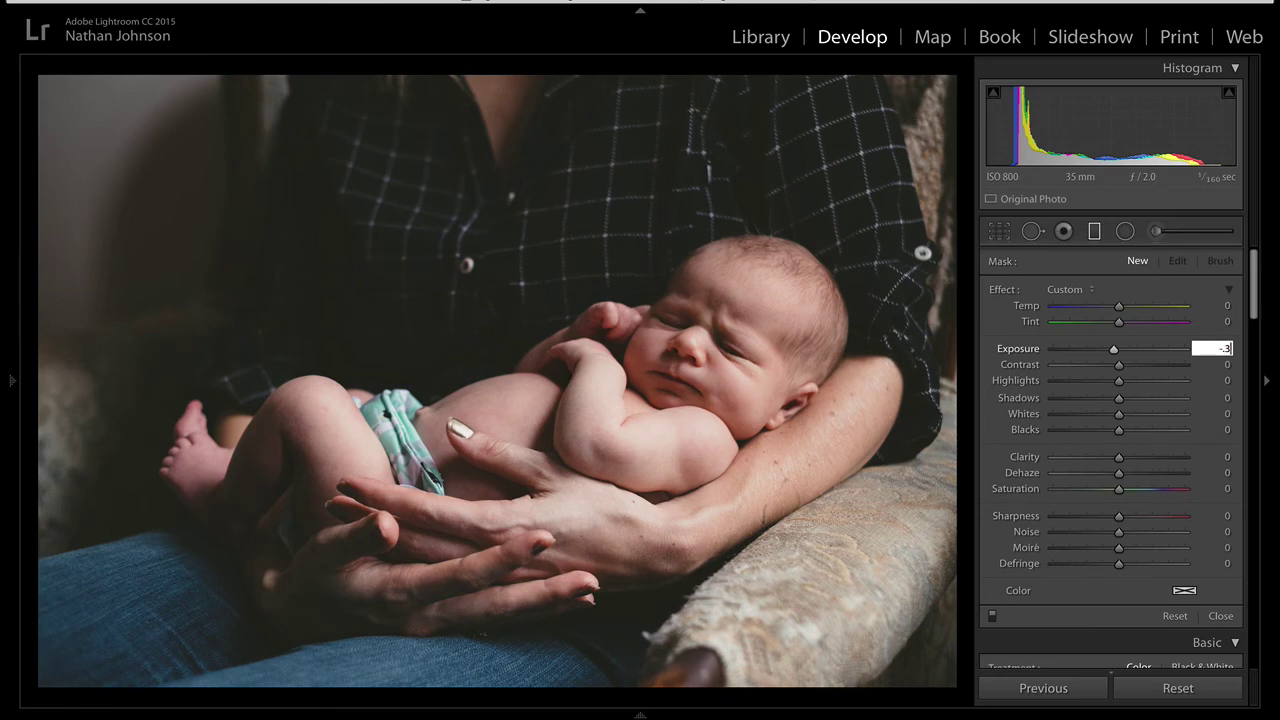
key("Return")
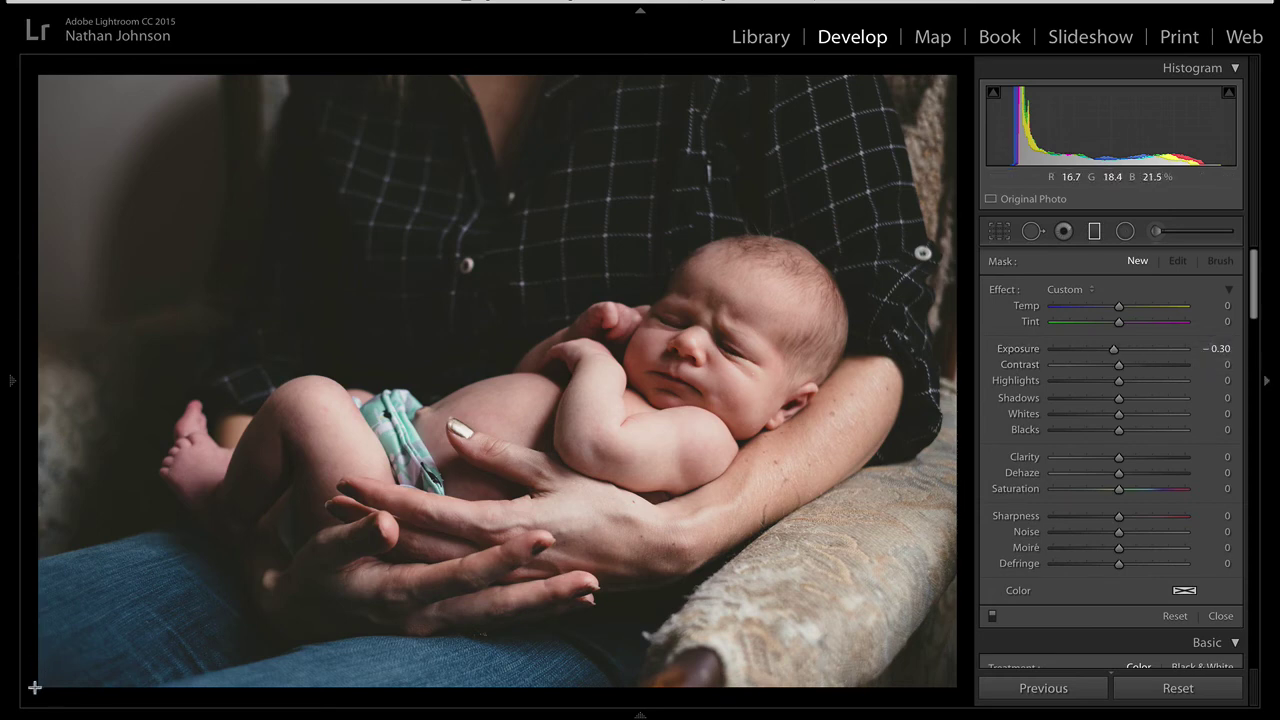
- Draw darkening gradients inward from the photo's lower-left, upper-right and lower-right corners, checking their mask overlay, and close the graduated filter
left_click_drag(36, 690, 194, 337)
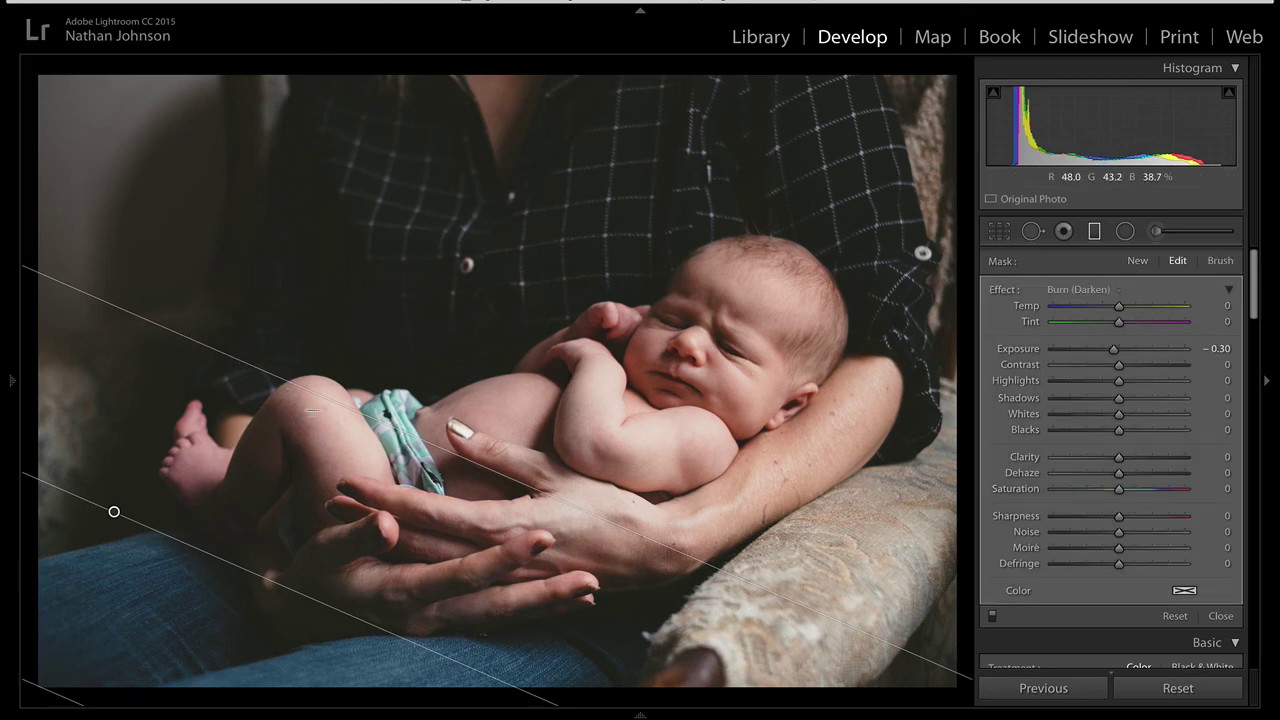
key("o")
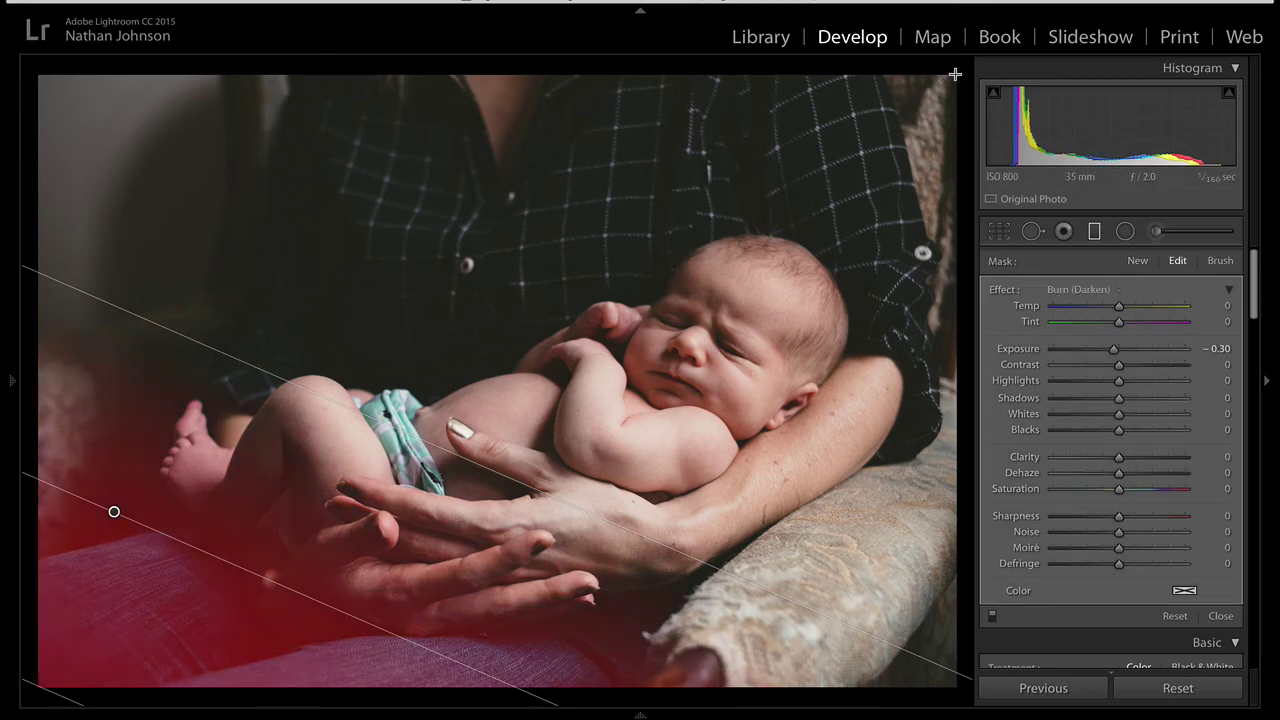
left_click_drag(872, 188, 870, 323)
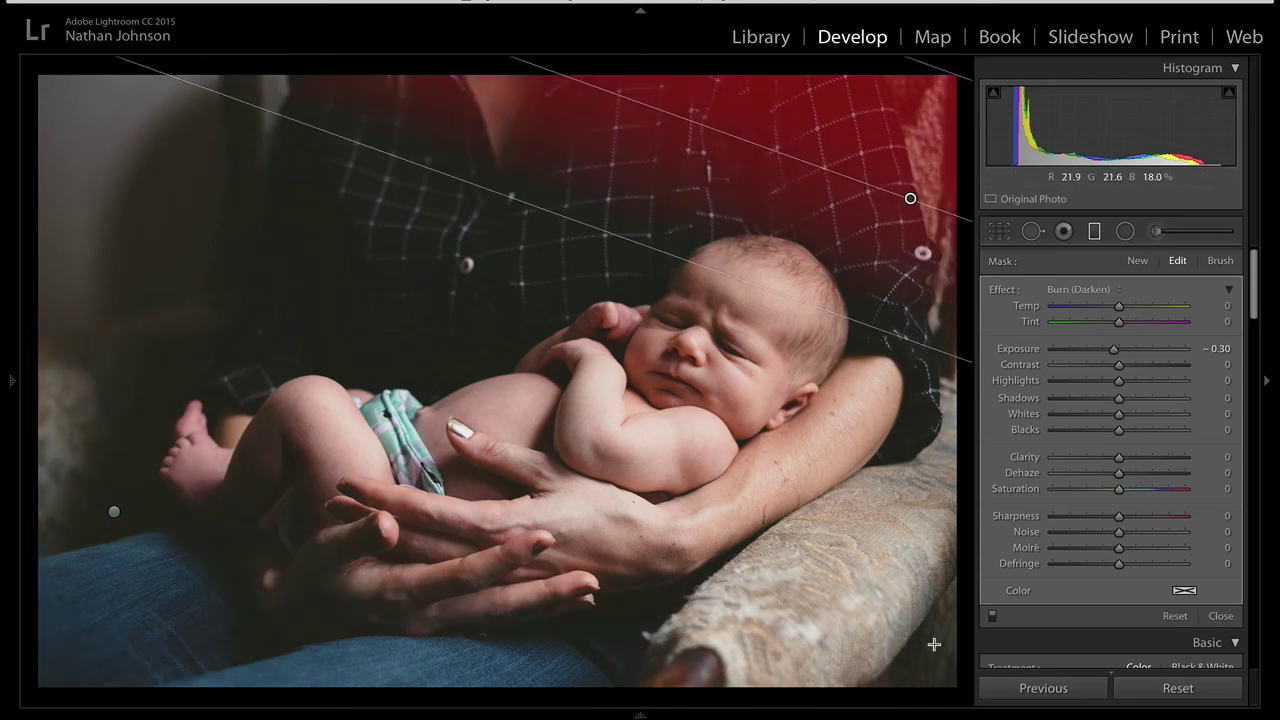
left_click_drag(960, 691, 784, 432)
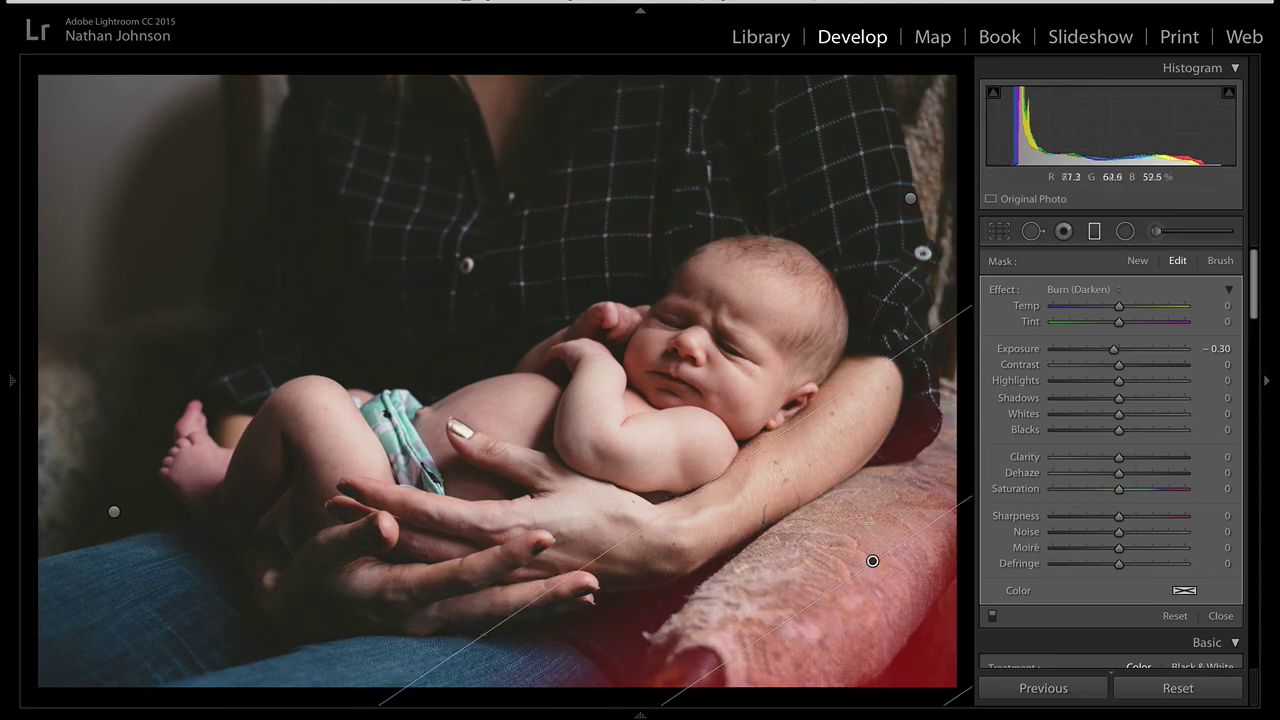
left_click_drag(872, 562, 849, 541)
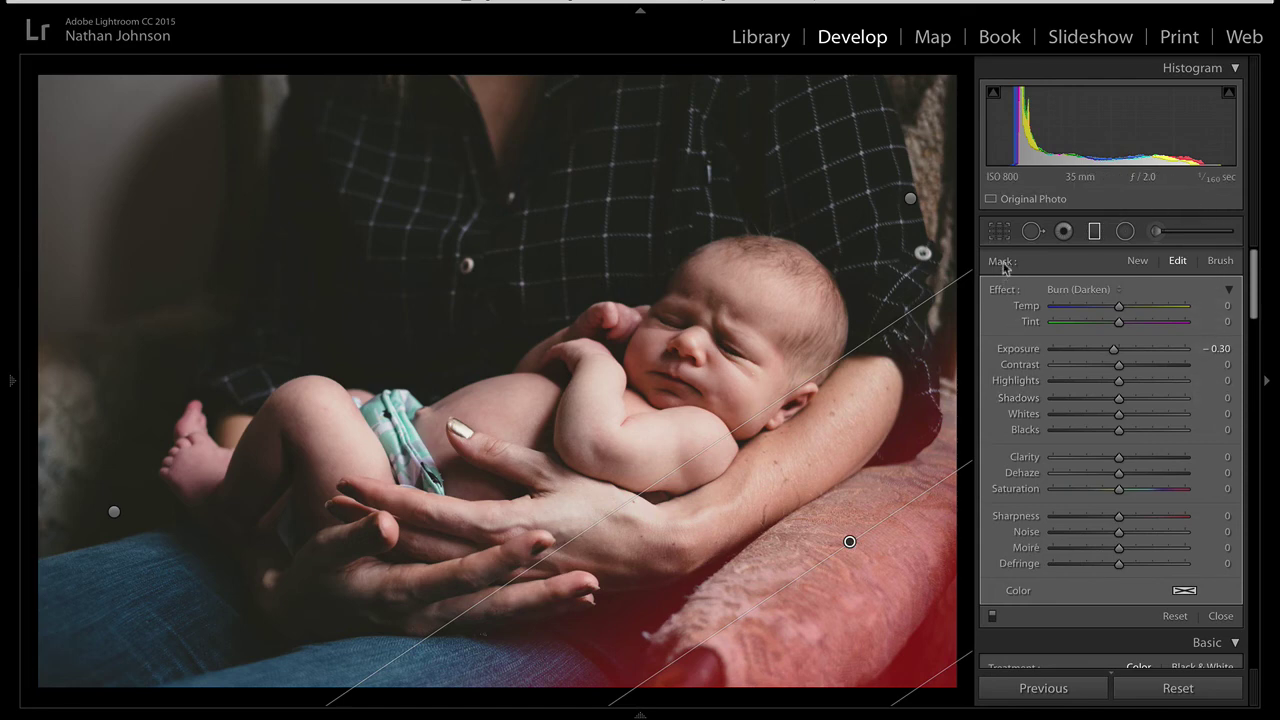
left_click(1093, 232)
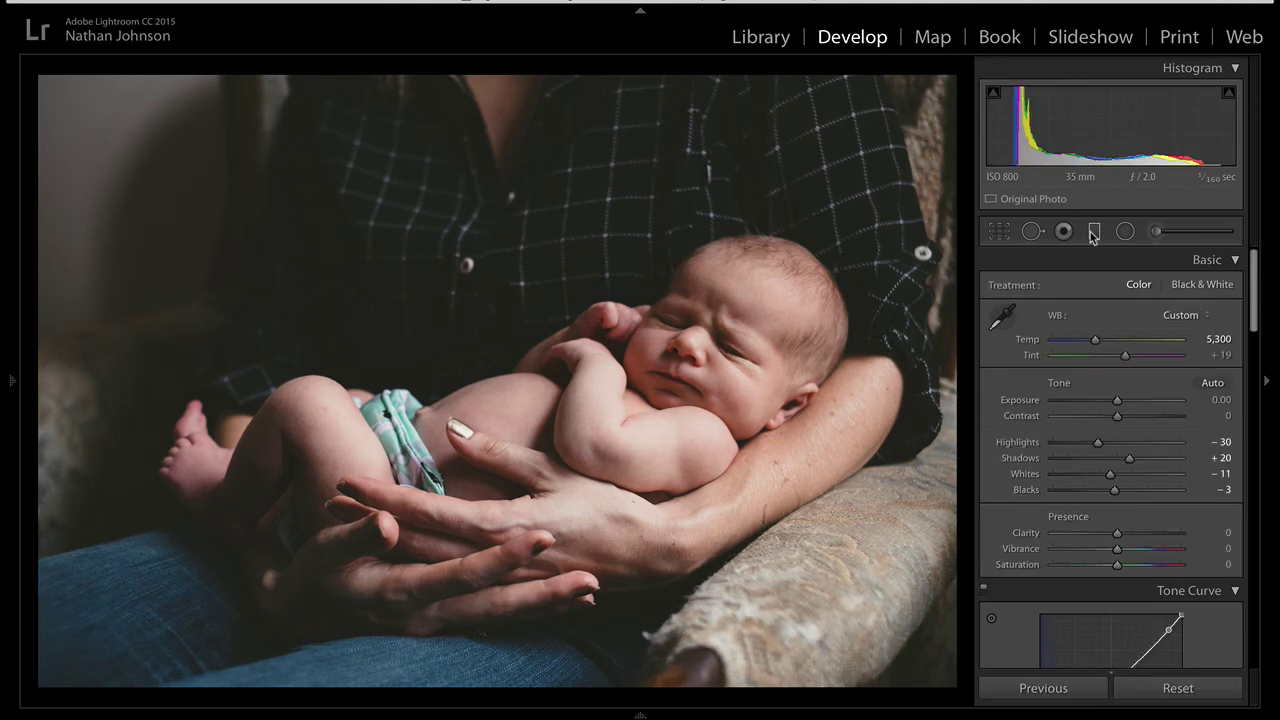
- Add film grain to the photo with Amount 25 and Size 38
scroll(1153, 485, "down", 10)
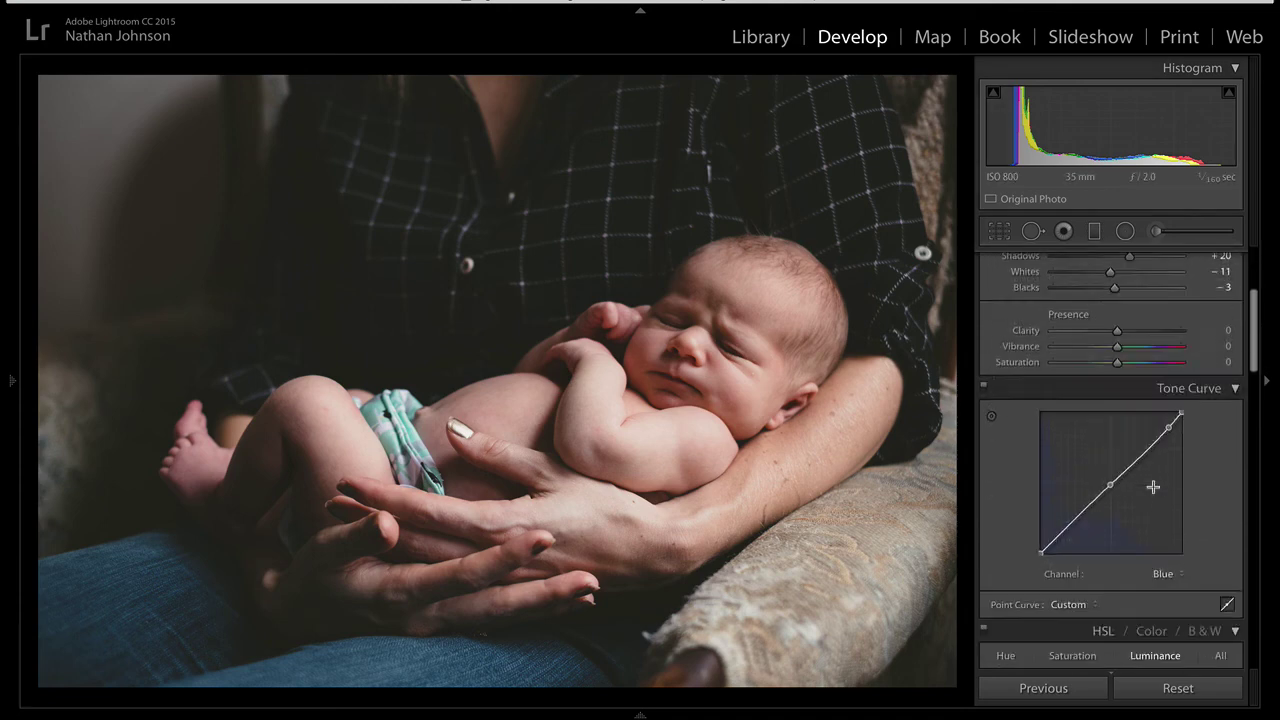
scroll(1152, 490, "down", 10)
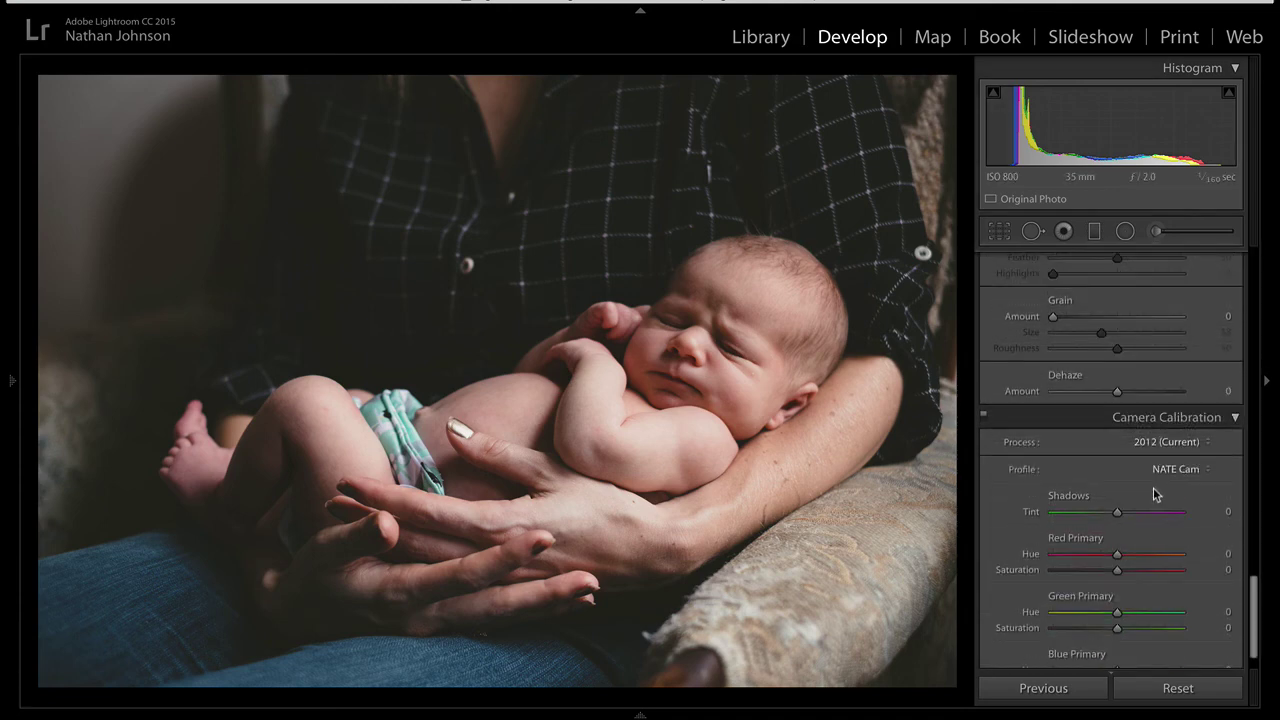
scroll(1160, 490, "up", 2)
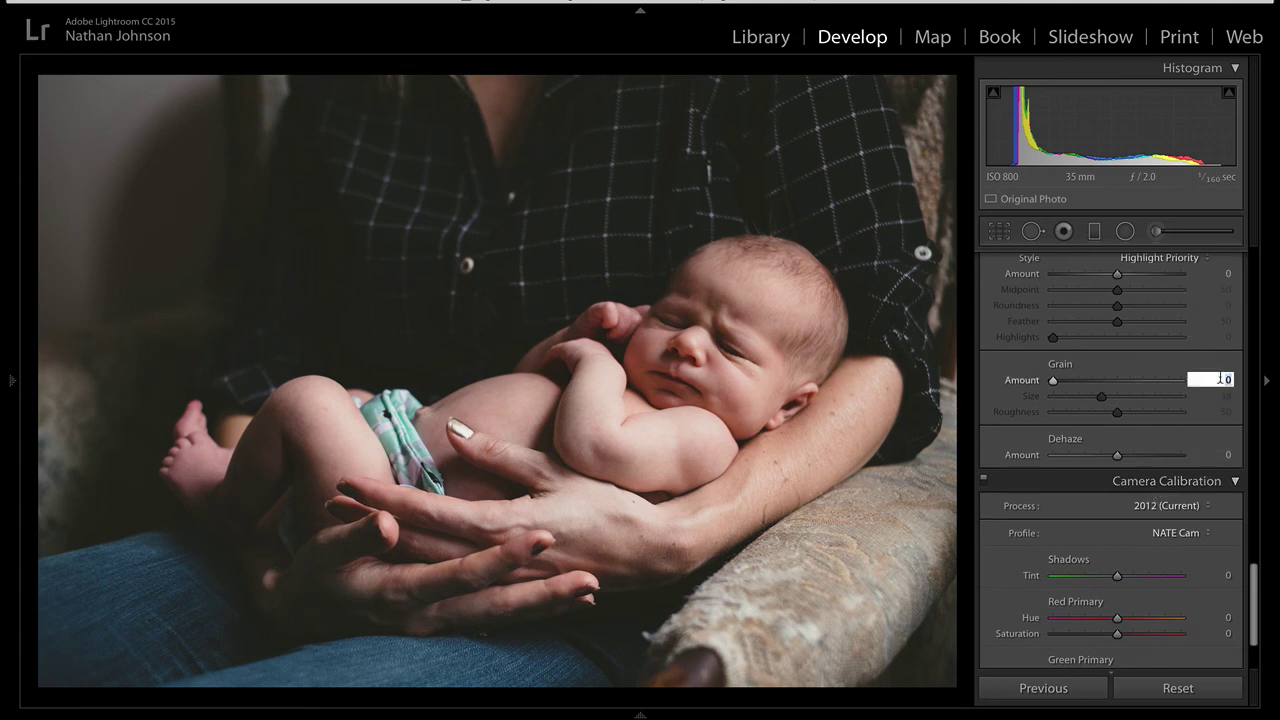
type("25")
key("Return")
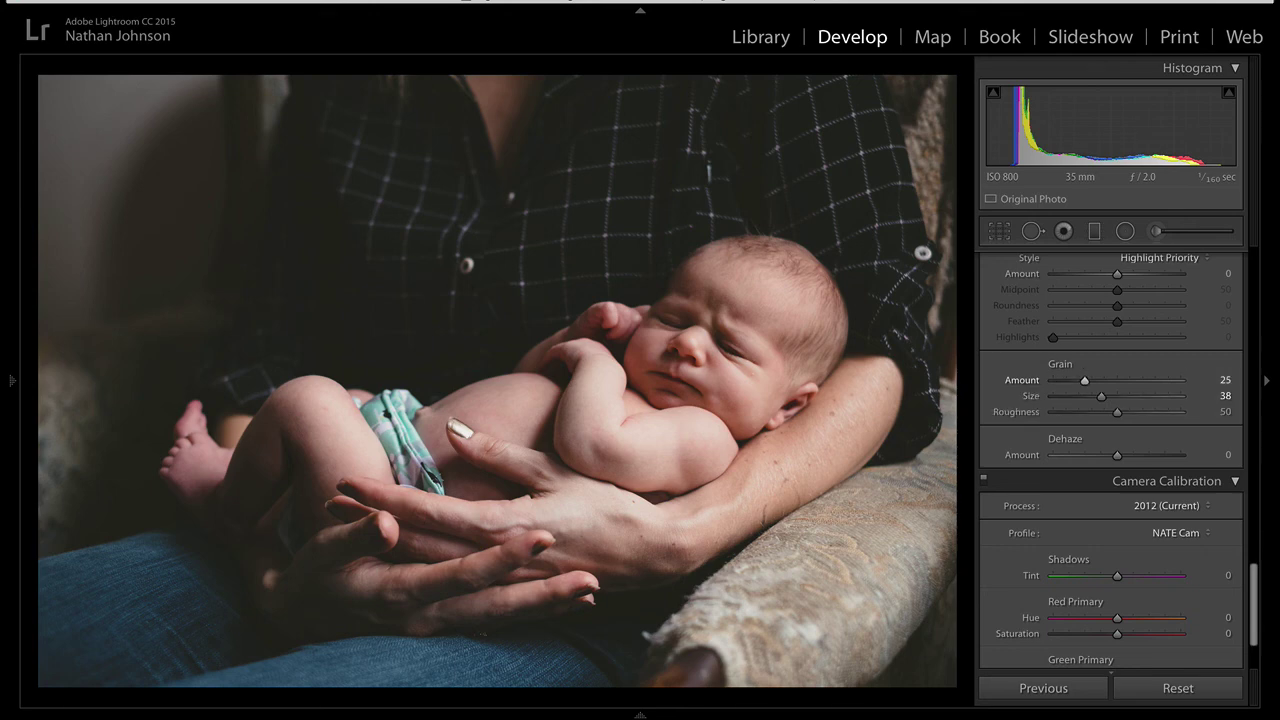
key("Tab")
type("25")
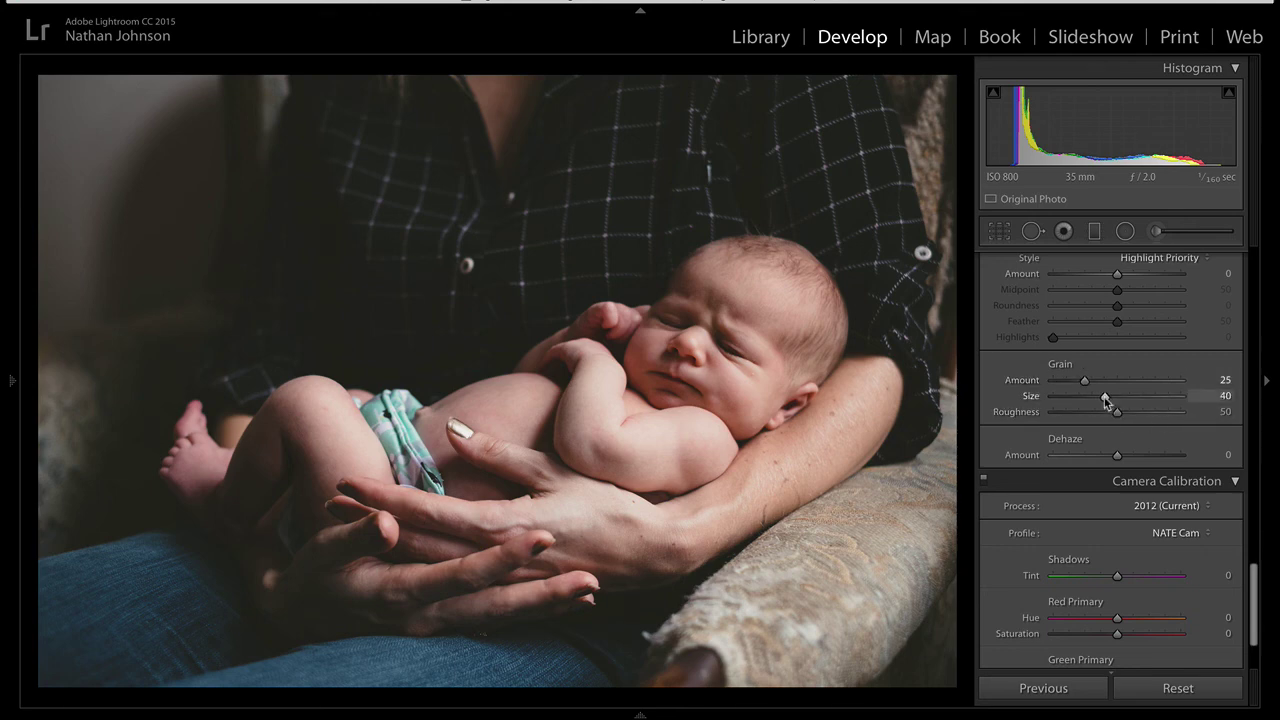
left_click_drag(1085, 397, 1102, 395)
- Inspect the grain on the baby's skin up close and compare the whole photo before and after the edit
left_click(370, 347)
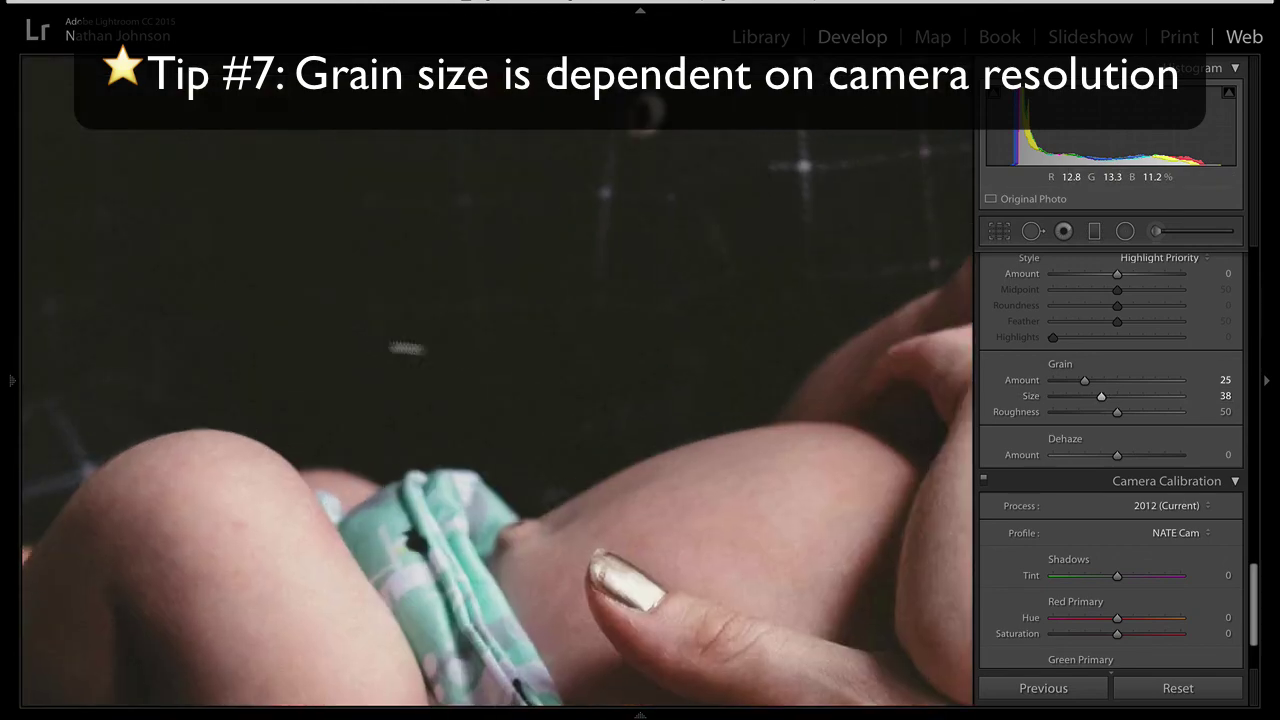
left_click_drag(677, 508, 645, 458)
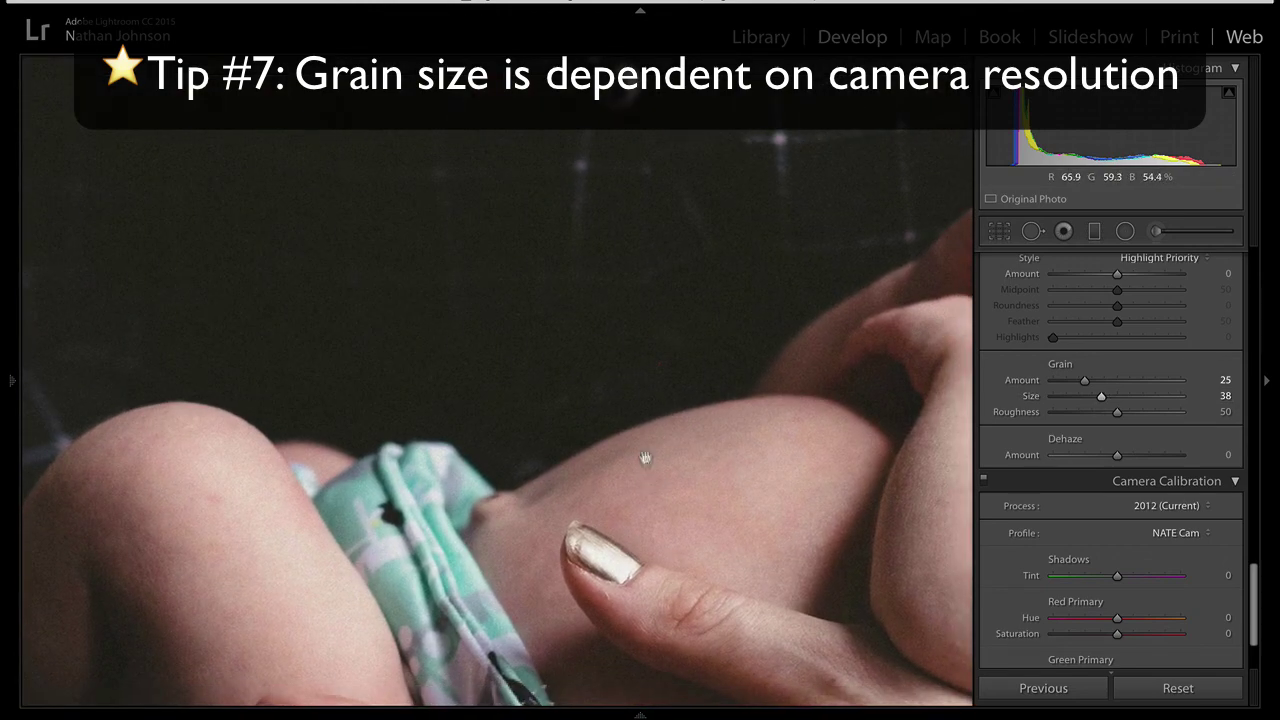
left_click(605, 390)
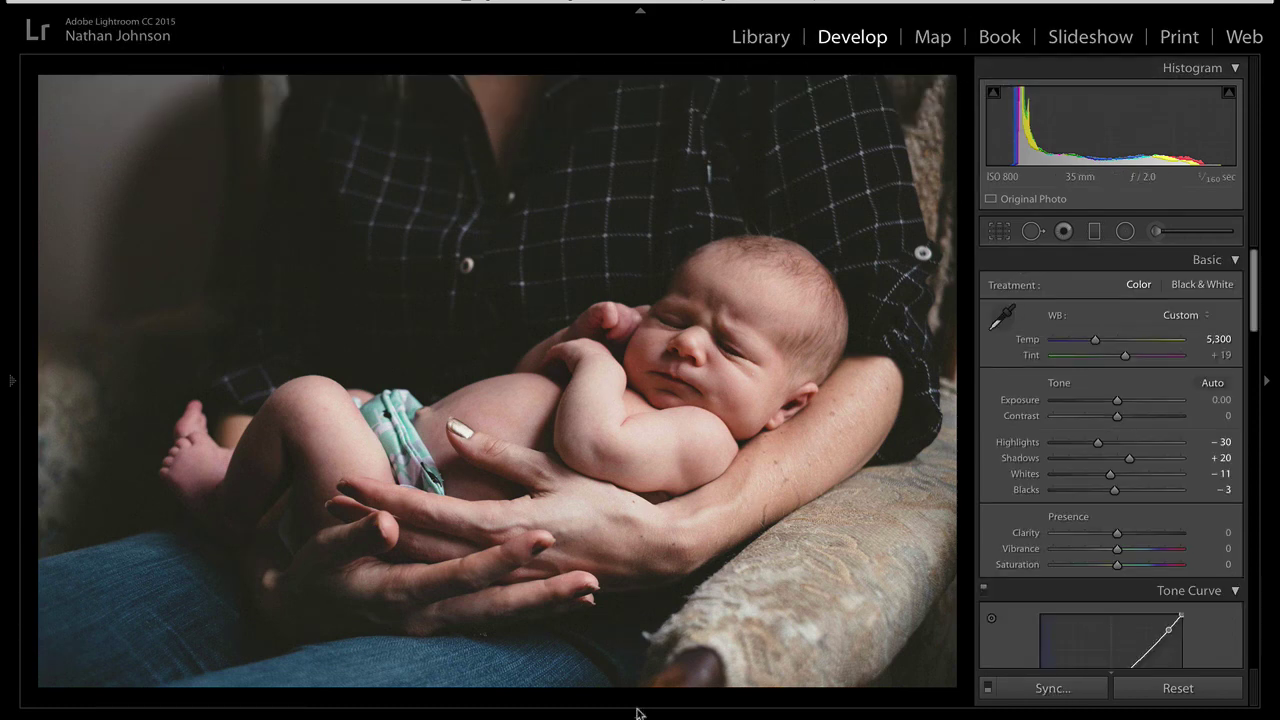
key("ctrl+z")
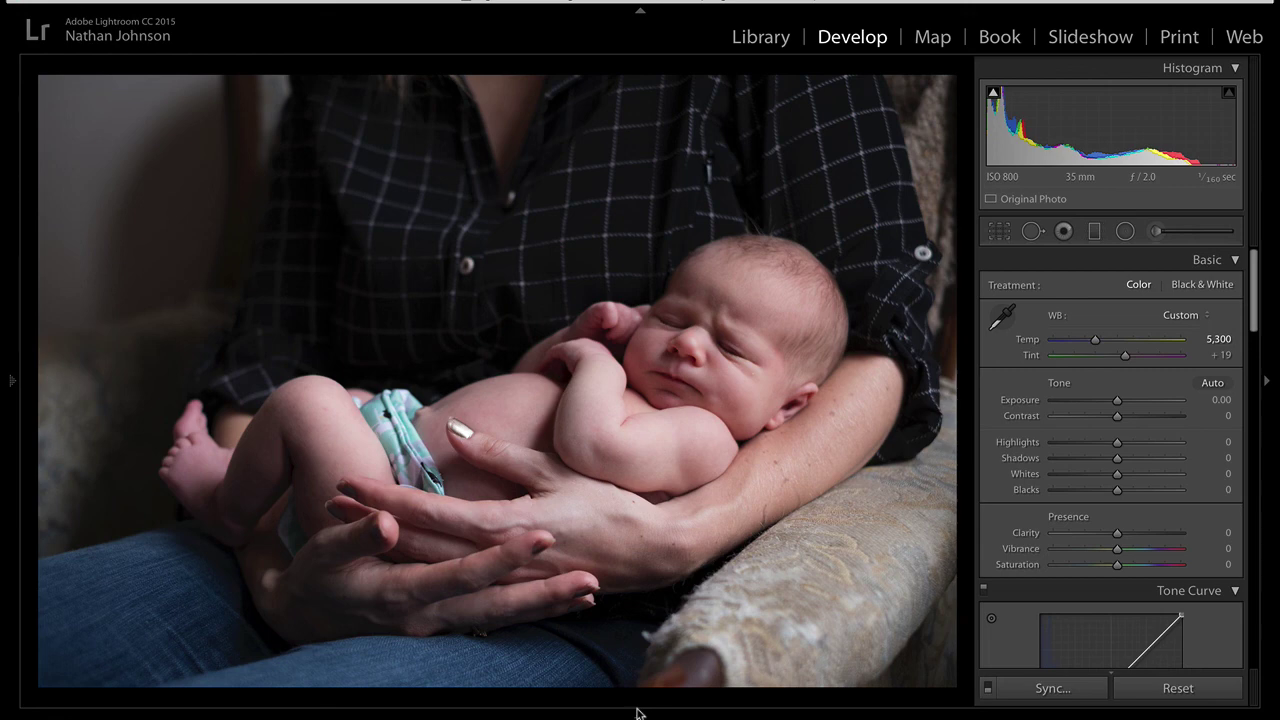
key("ctrl+v")
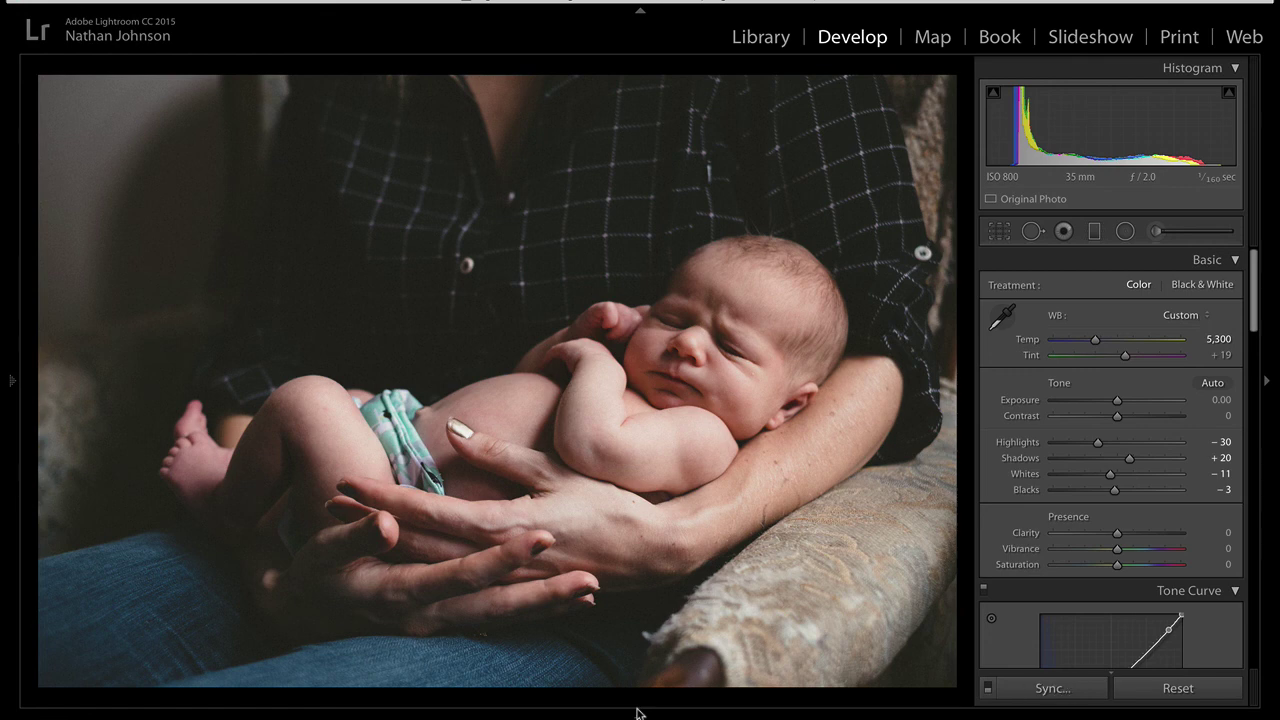
- Copy the develop settings without White Balance, Exposure and Local Adjustments, and paste them onto the photo of the mother in the armchair
key("super+c")
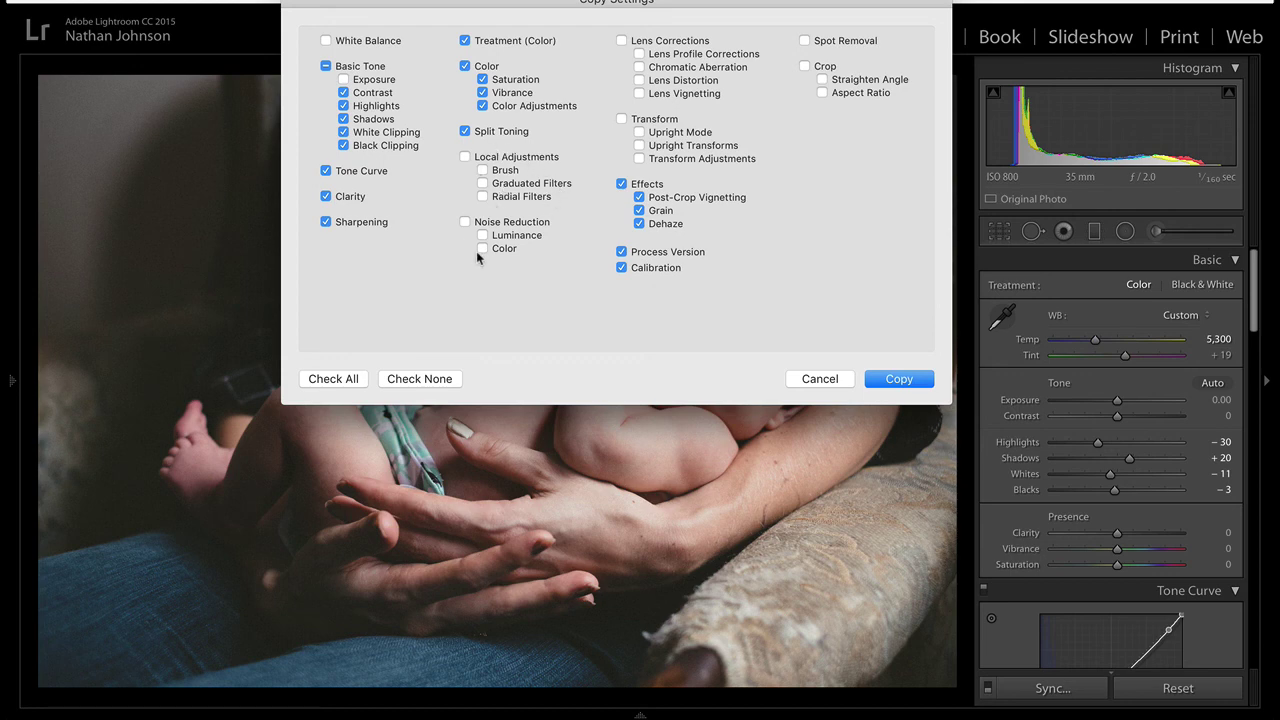
left_click(893, 380)
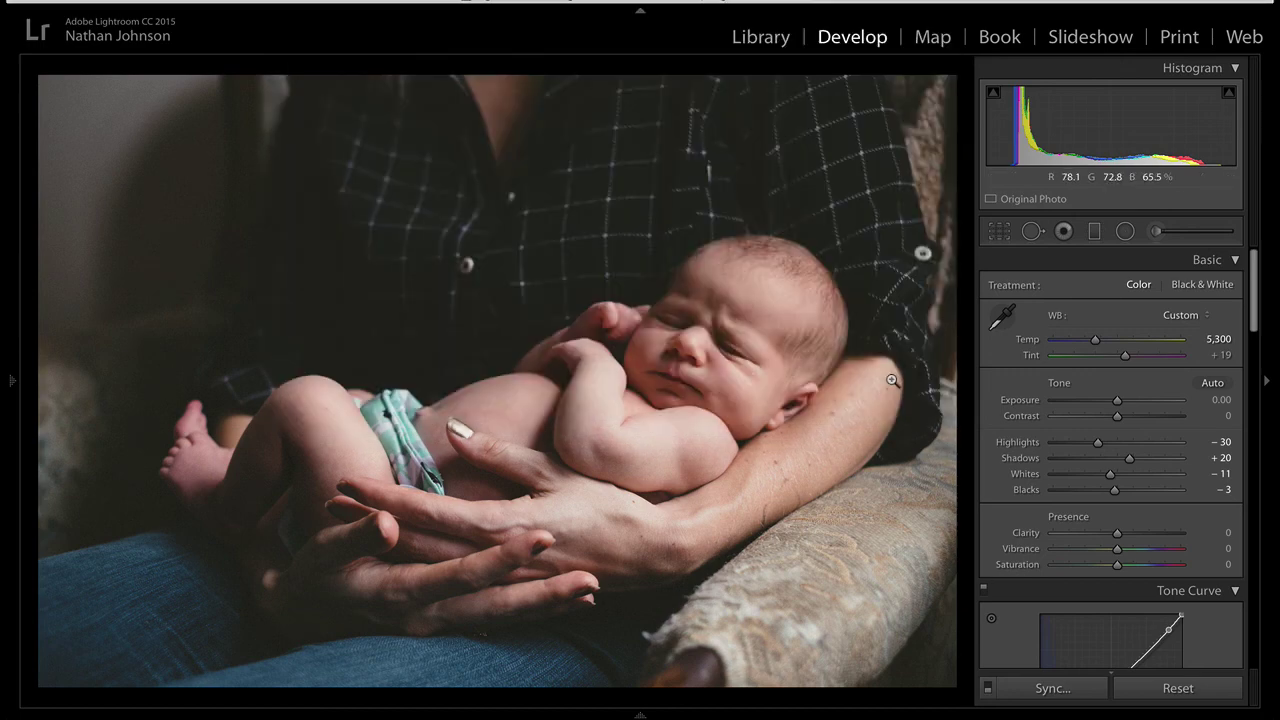
key("Right")
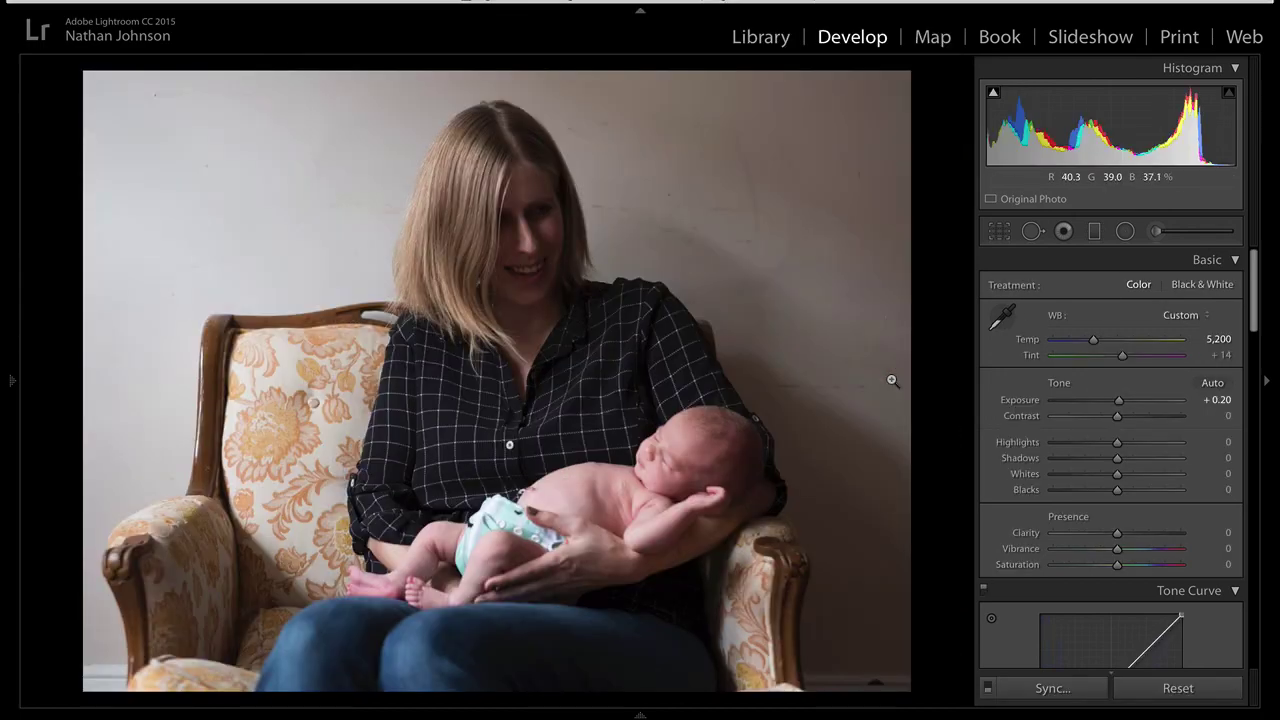
key("ctrl+v")
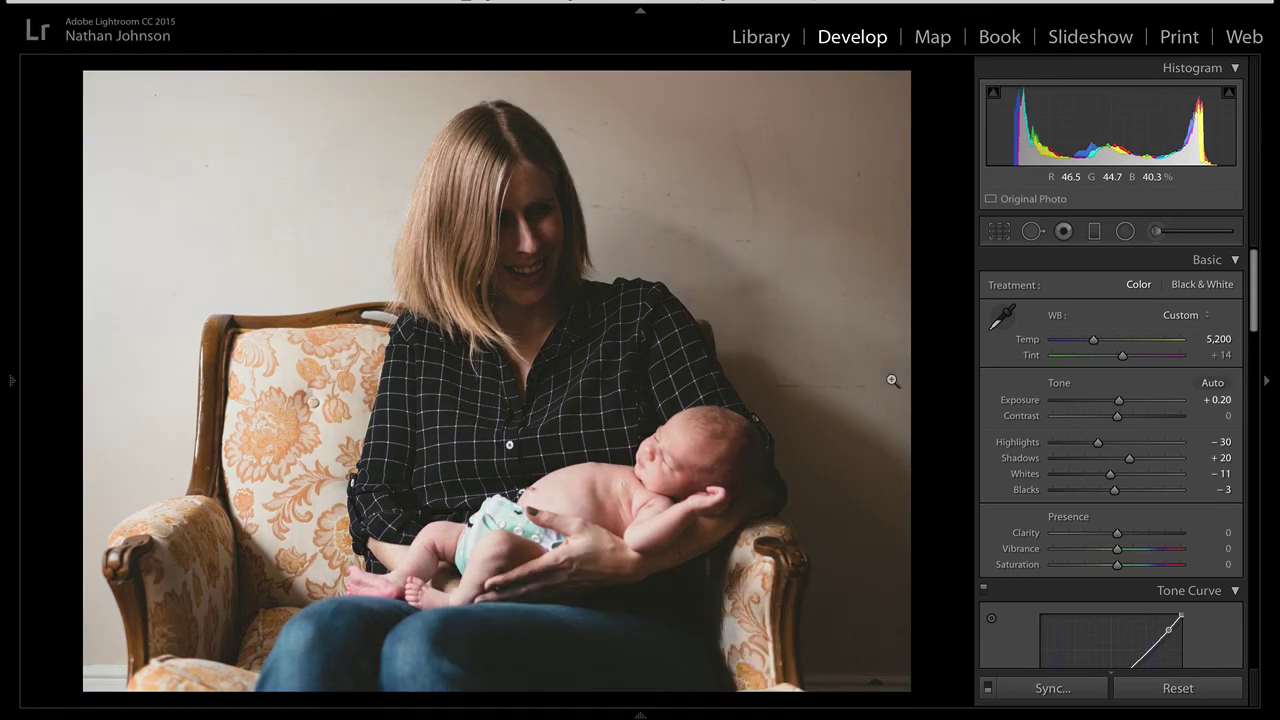
- Paste the copied settings onto the father-and-daughter photo, comparing it with its unedited state
key("Right")
key("ctrl+v")
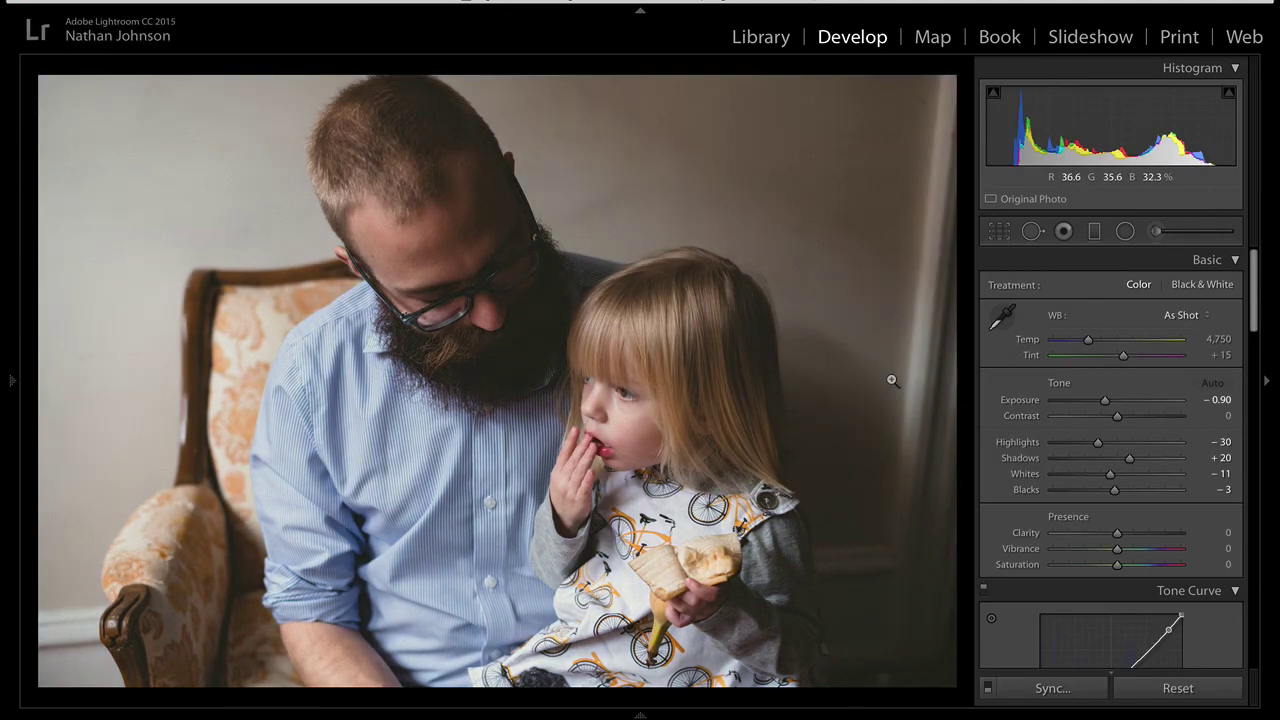
key("ctrl+z")
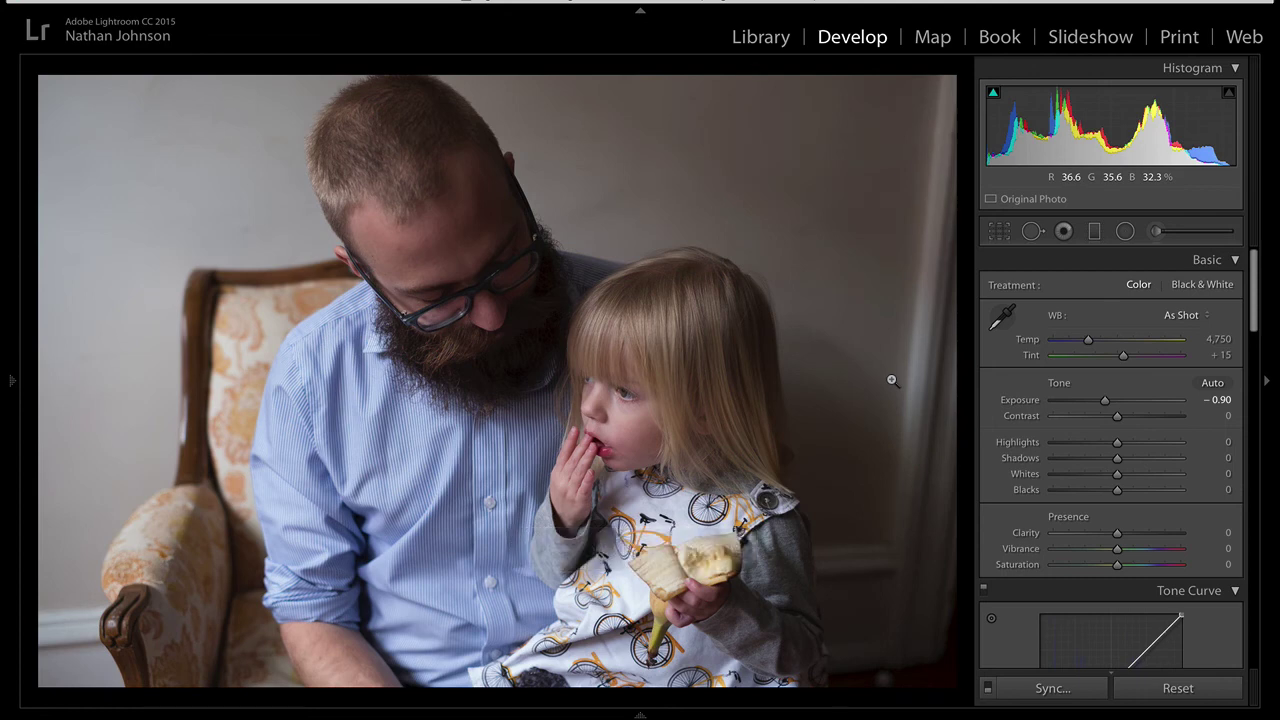
key("ctrl+shift+v")
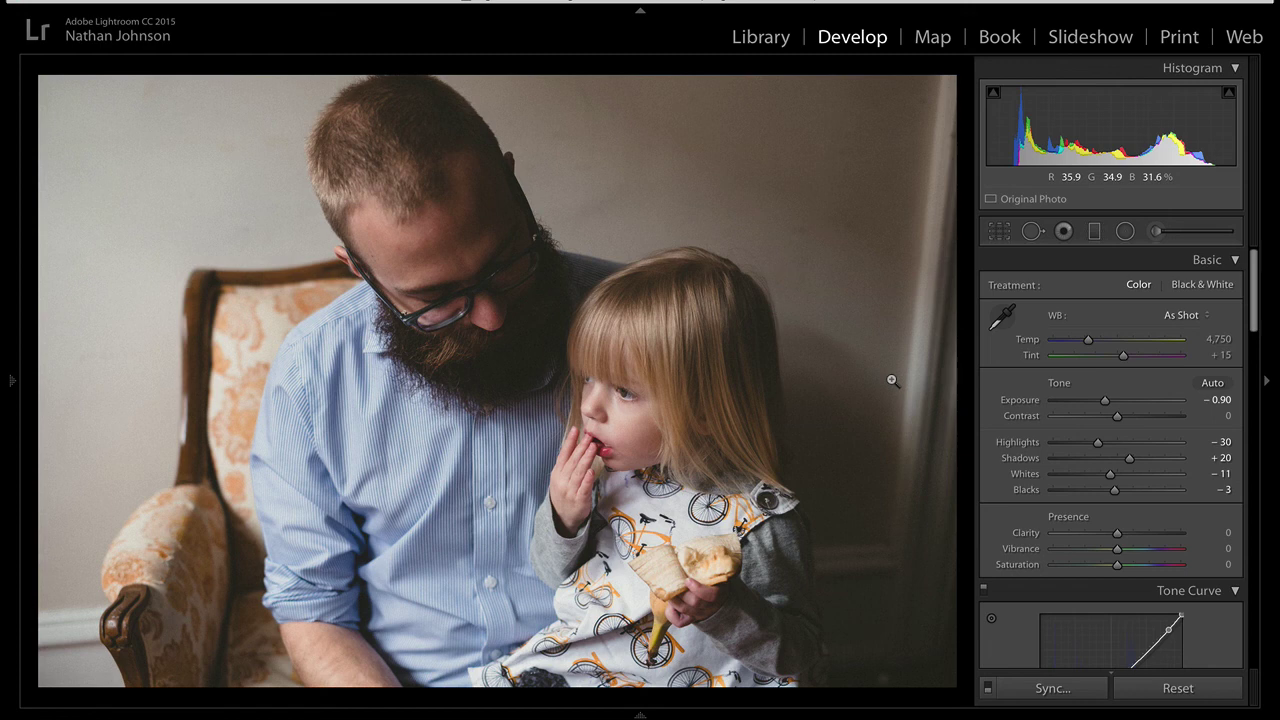
- Convert the father-and-daughter photo and the mother-and-baby armchair photo to black and white
key("v")
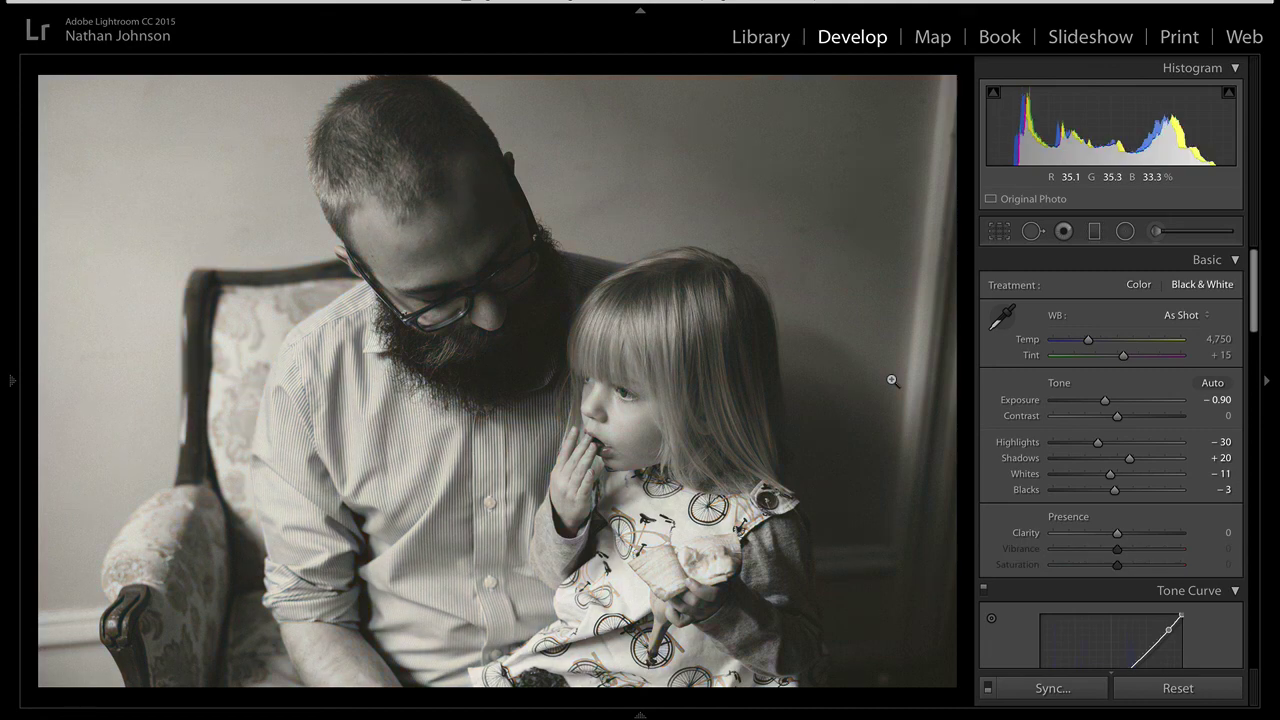
key("Right")
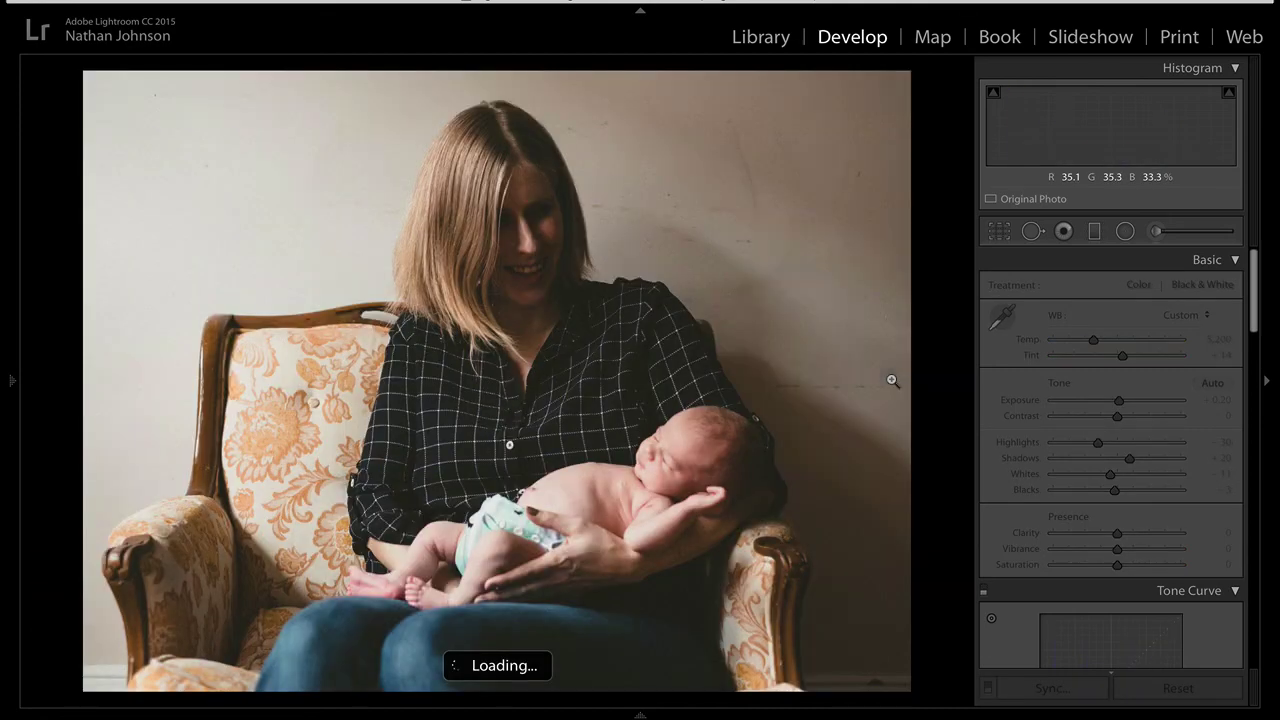
key("v")
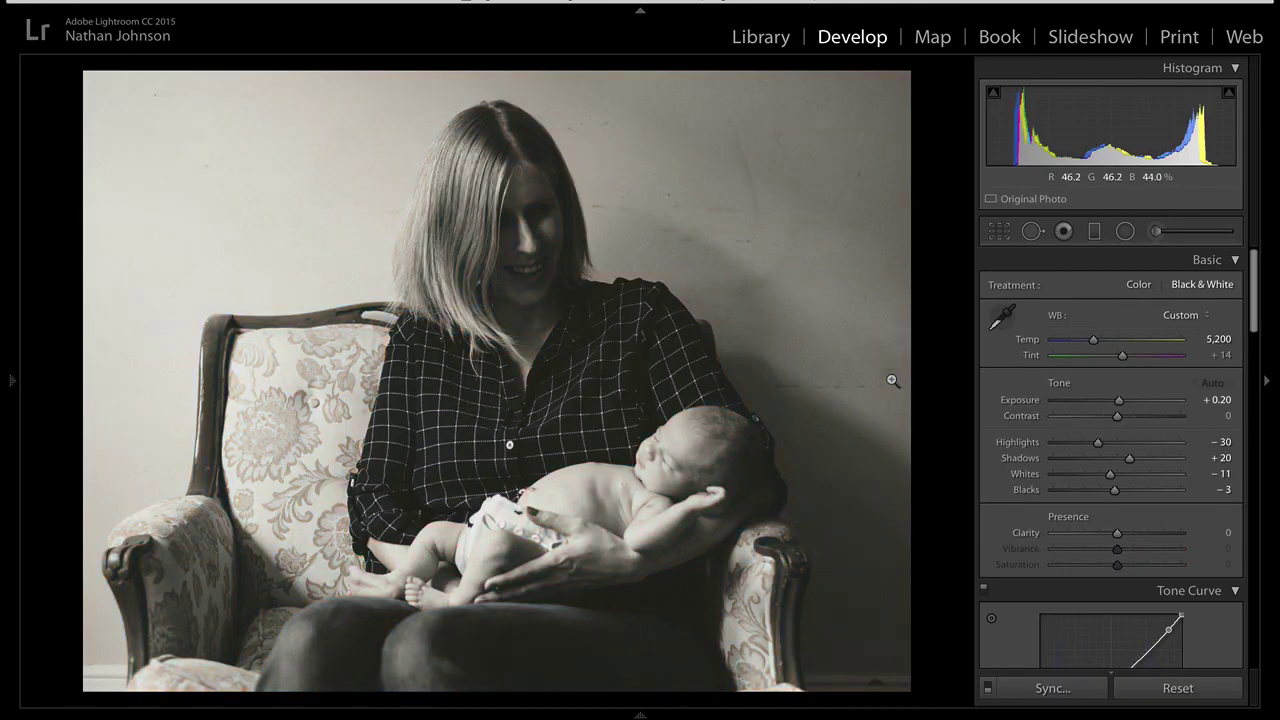